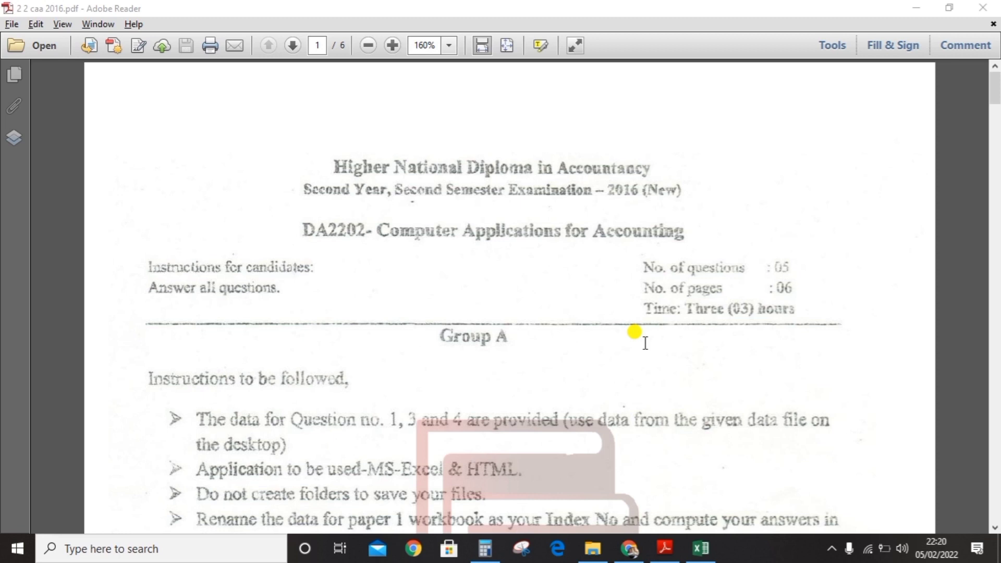
Look up the non-current asset data in Q 02 of the exam paper, then enter Cost and 675000 in A1:B1 of the Excel answer workbook.
scroll(645, 343, down, 15)
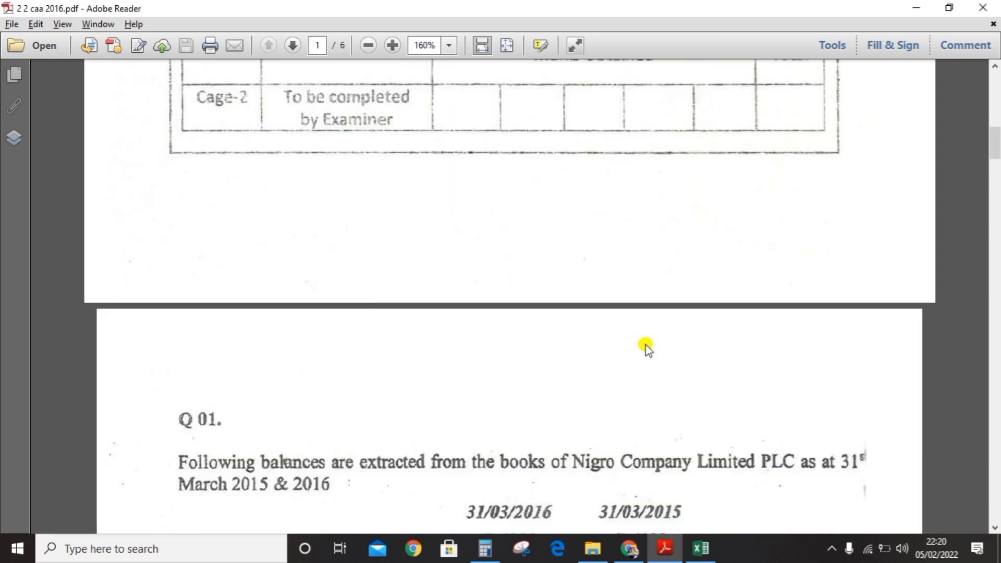
scroll(646, 345, down, 15)
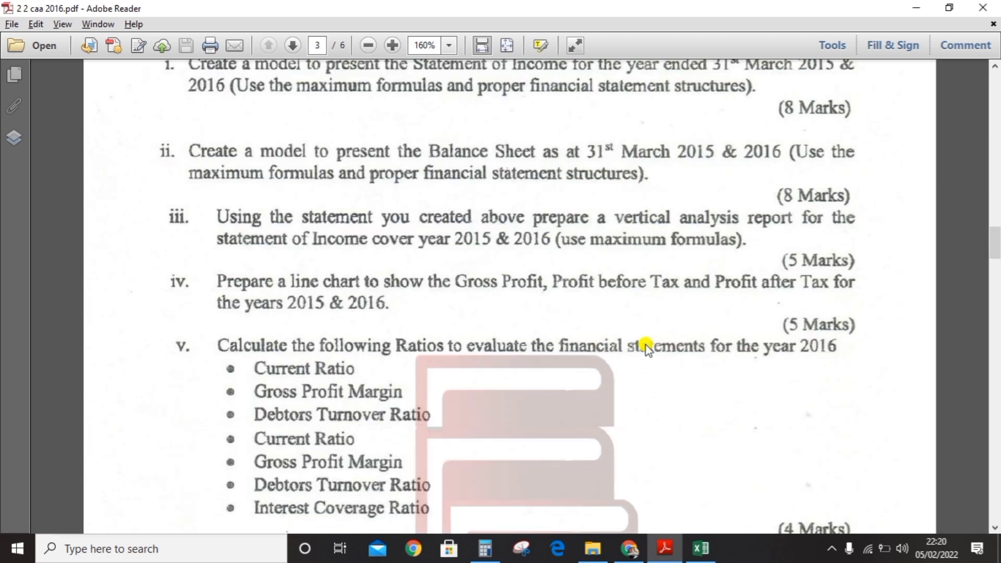
scroll(645, 345, down, 8)
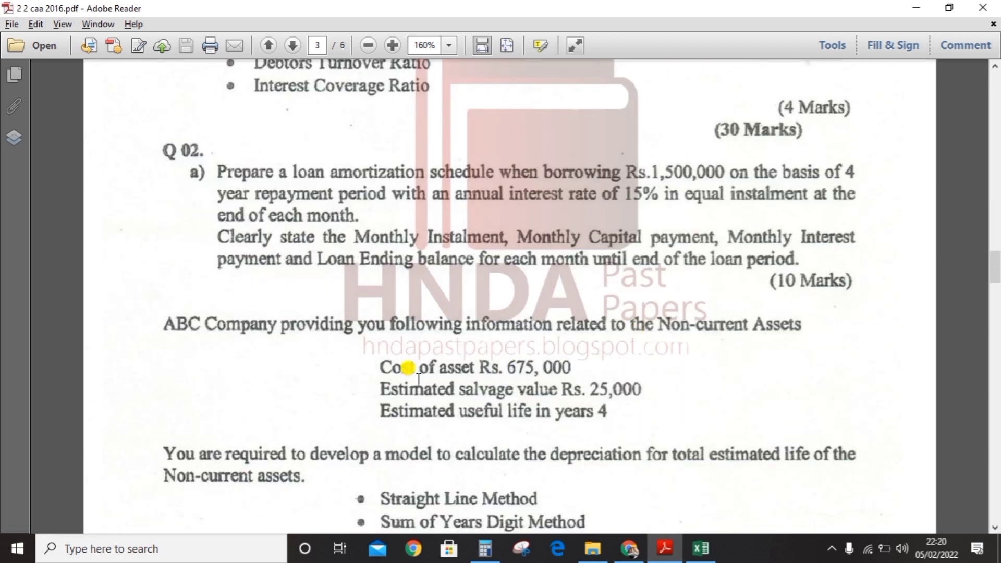
scroll(412, 376, down, 3)
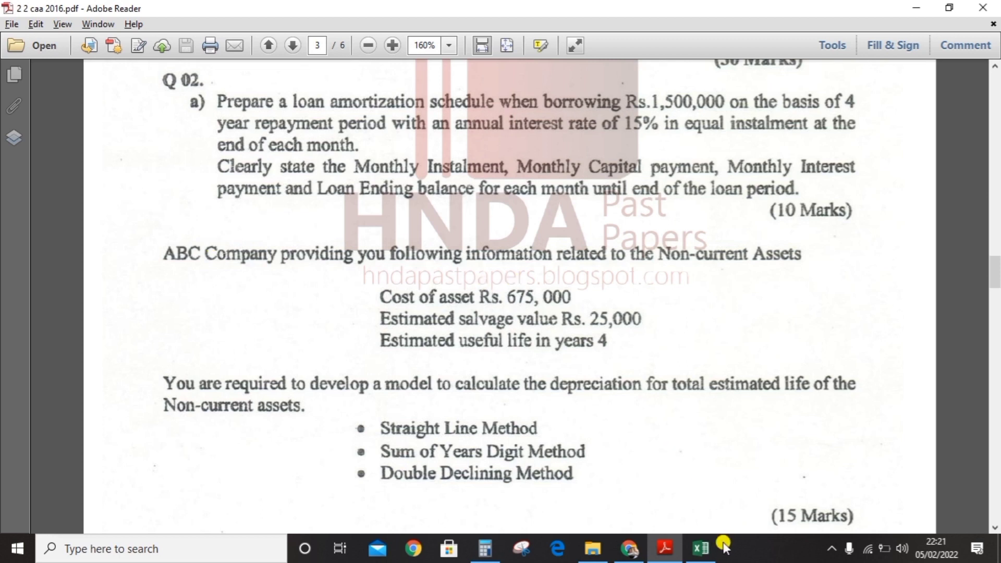
click(704, 549)
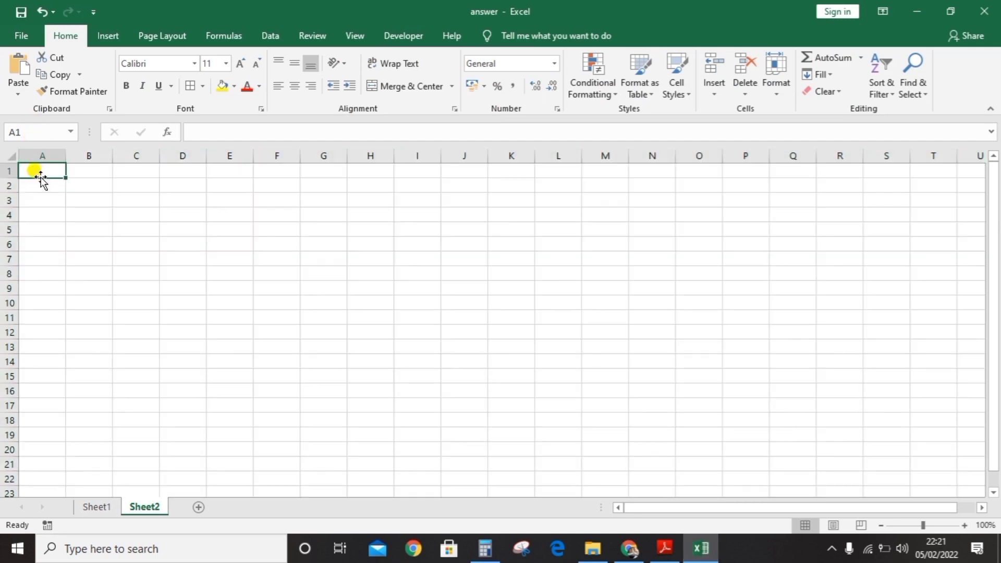
key(alt+Tab)
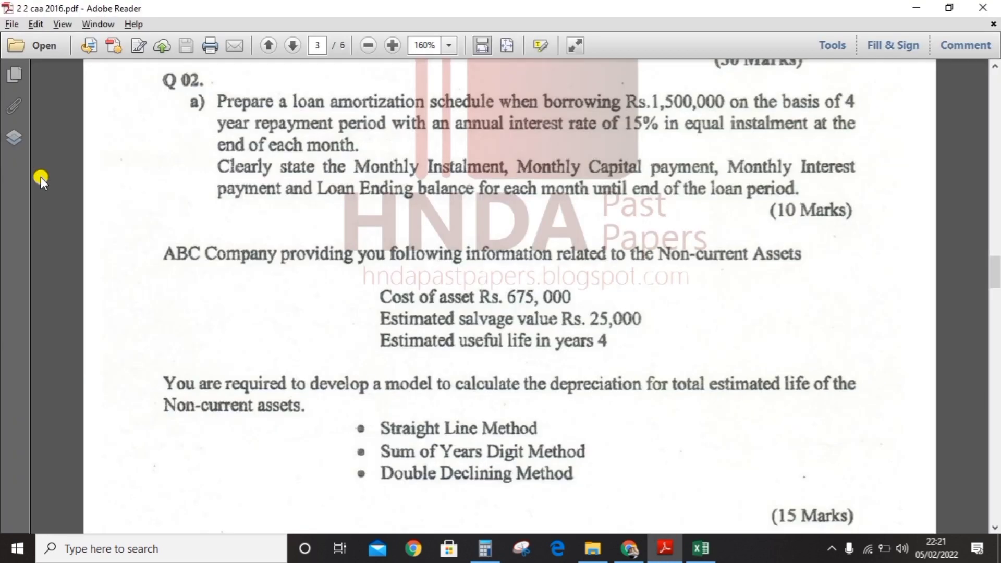
key(super+Down)
text(Cost)
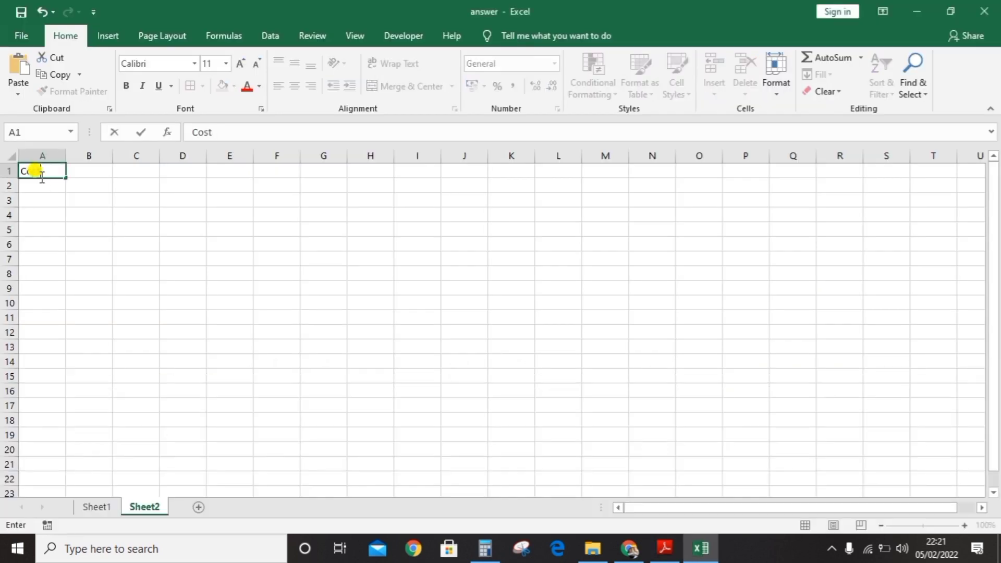
key(Tab)
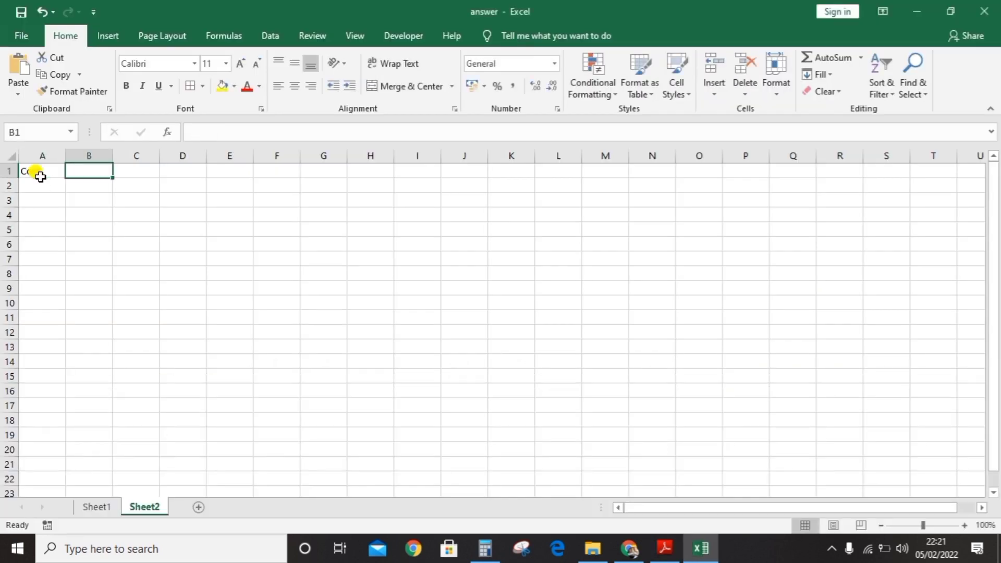
text(675000)
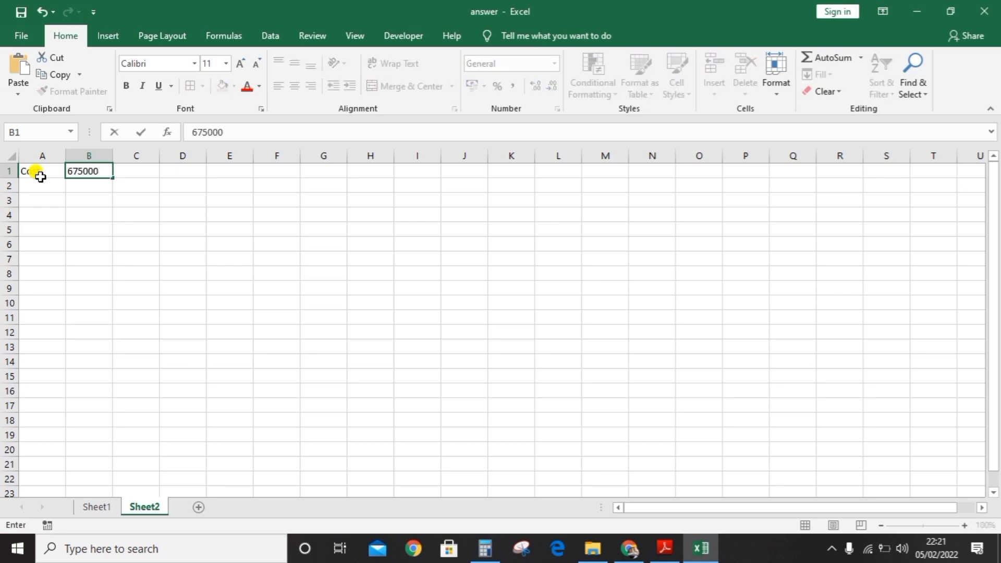
key(Return)
Check the salvage value in the exam paper and enter Salvage and 25000 in A2:B2 of the answer workbook.
key(alt+Tab)
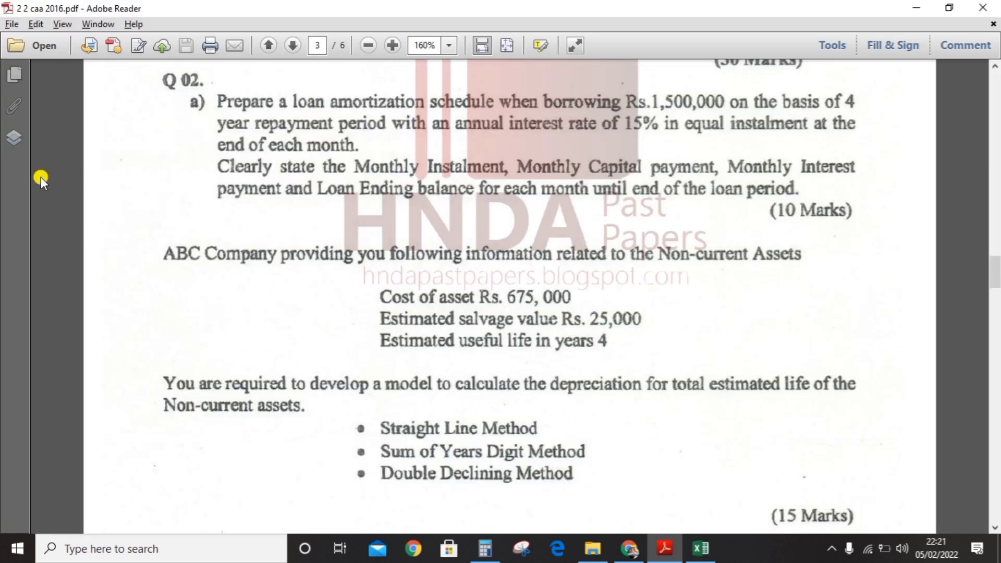
key(alt+Tab)
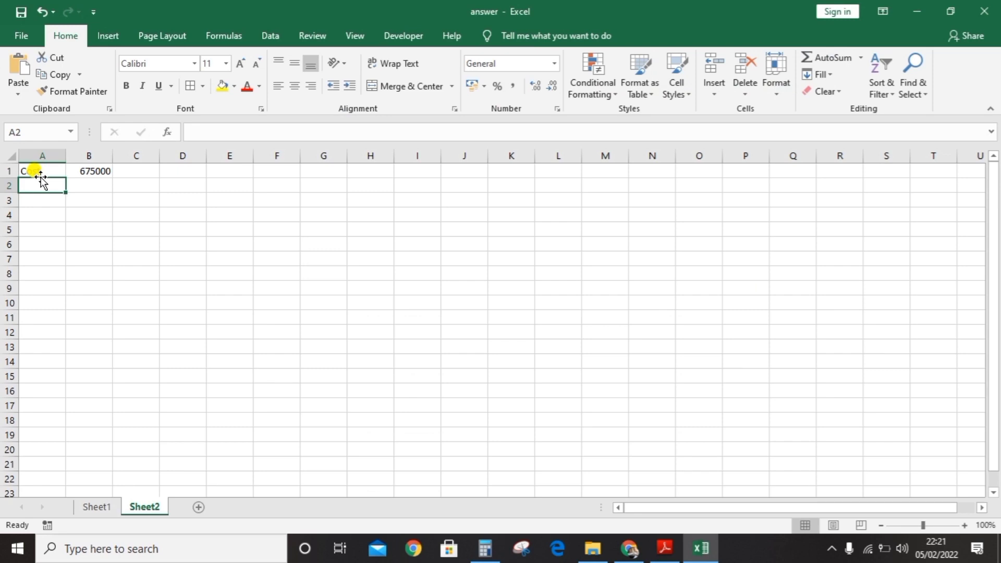
text(Salv)
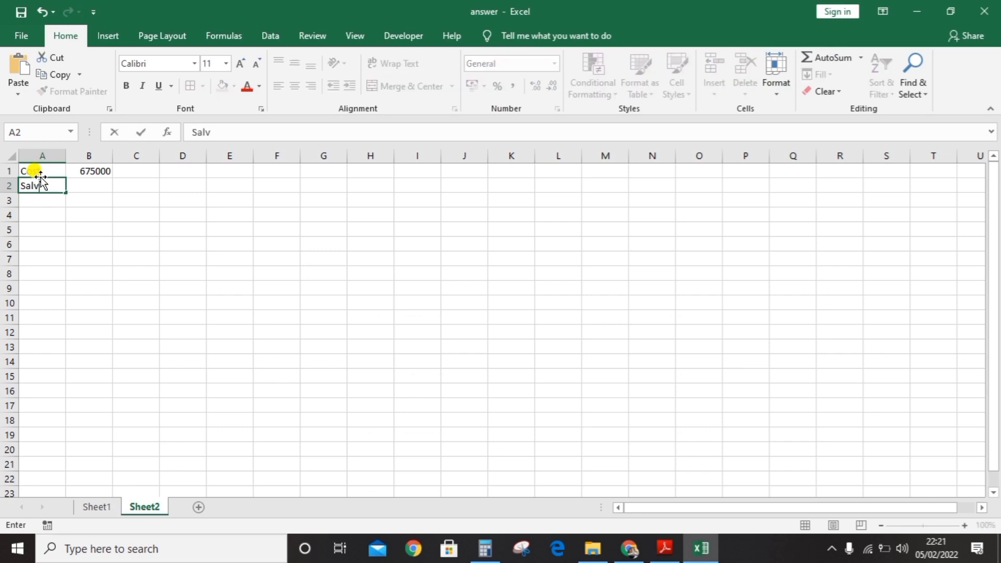
text(age)
key(Tab)
text(2)
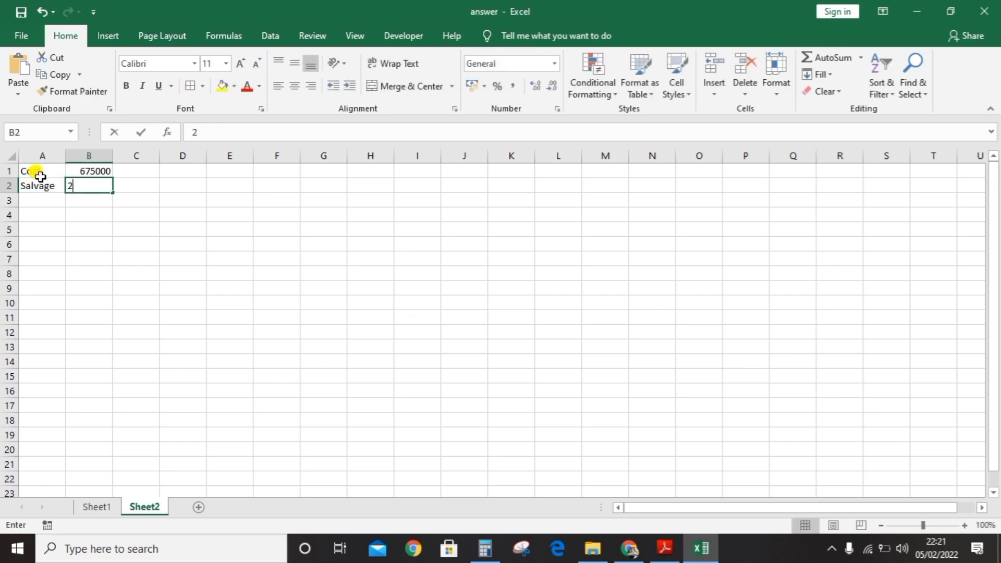
text(5000)
key(Return)
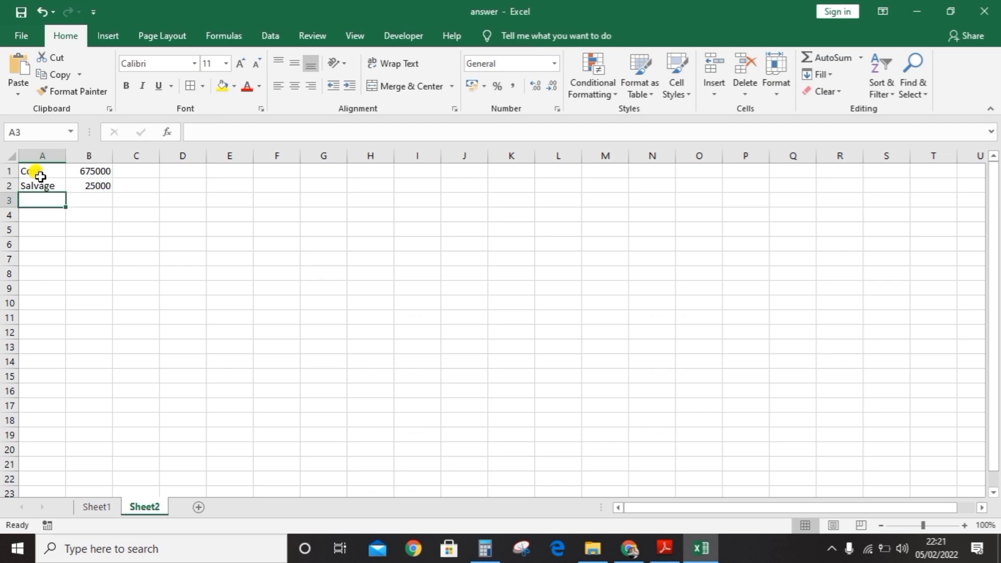
Enter the label Life time in A3 and the value 4 in B3.
text(Life )
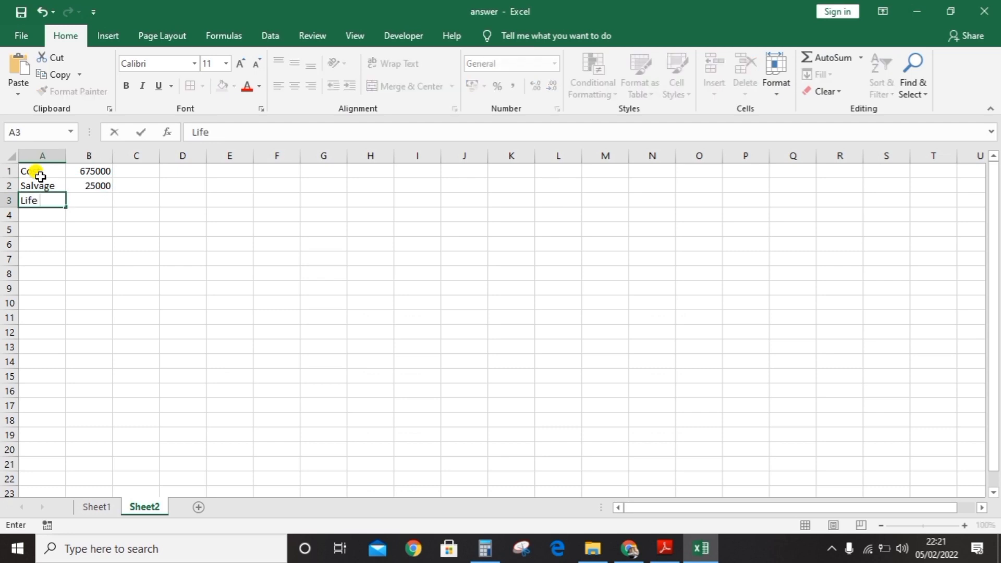
text(time)
key(Tab)
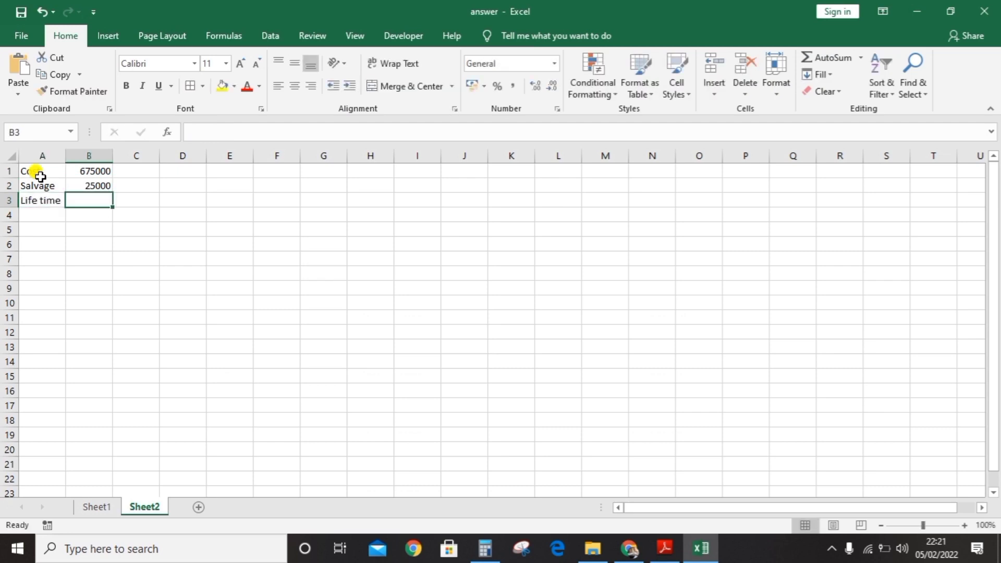
text(4)
key(Return)
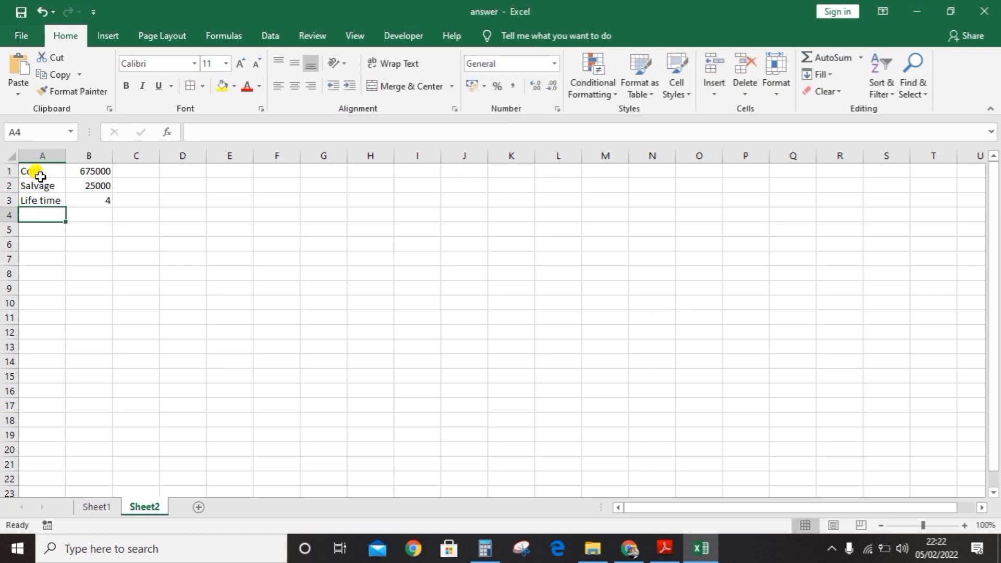
Check the required depreciation methods in the exam paper, then enter the column headings Year and Opening balance in A6:B6 of the answer workbook.
key(alt+Tab)
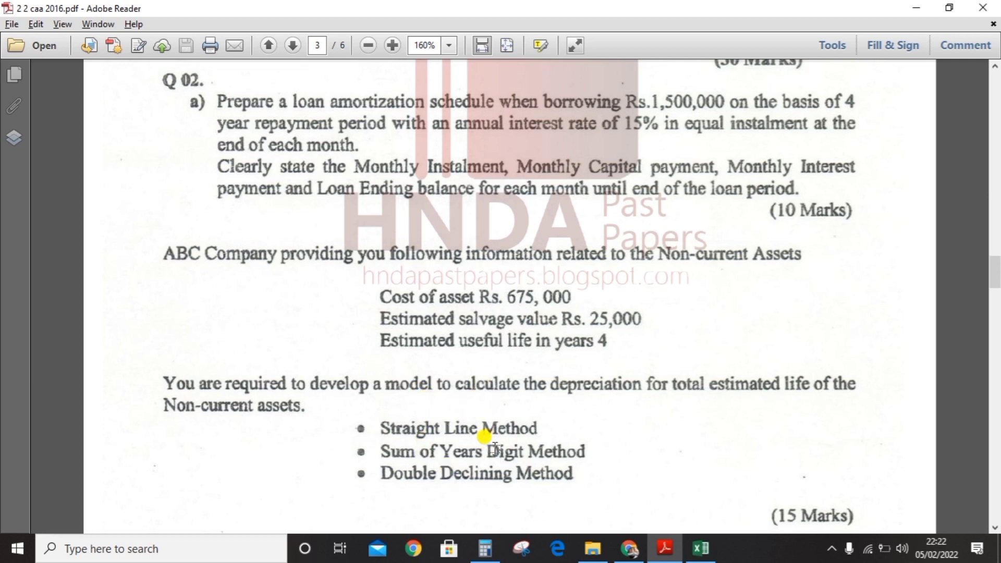
key(alt+Tab)
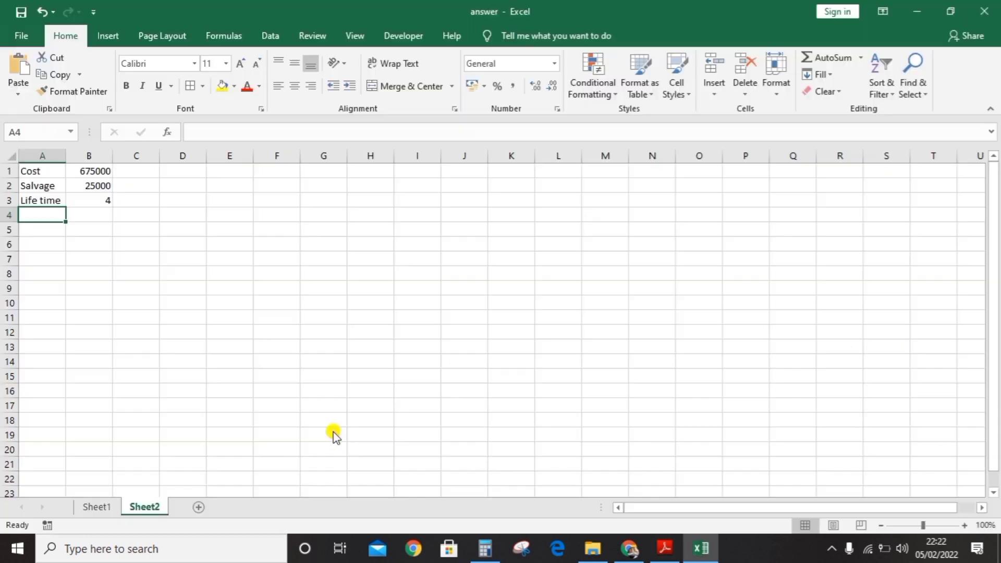
click(56, 230)
click(56, 243)
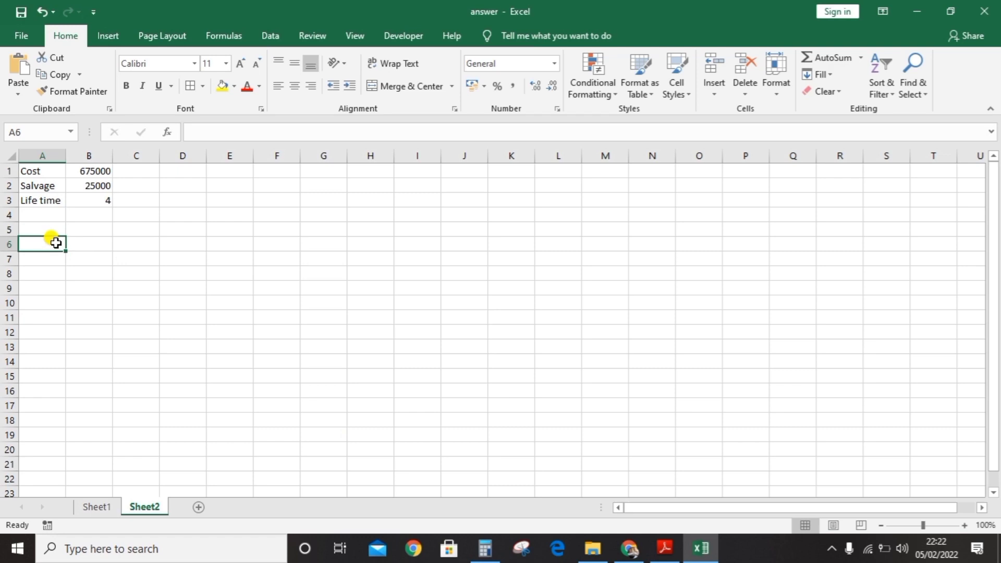
text(Year)
key(Tab)
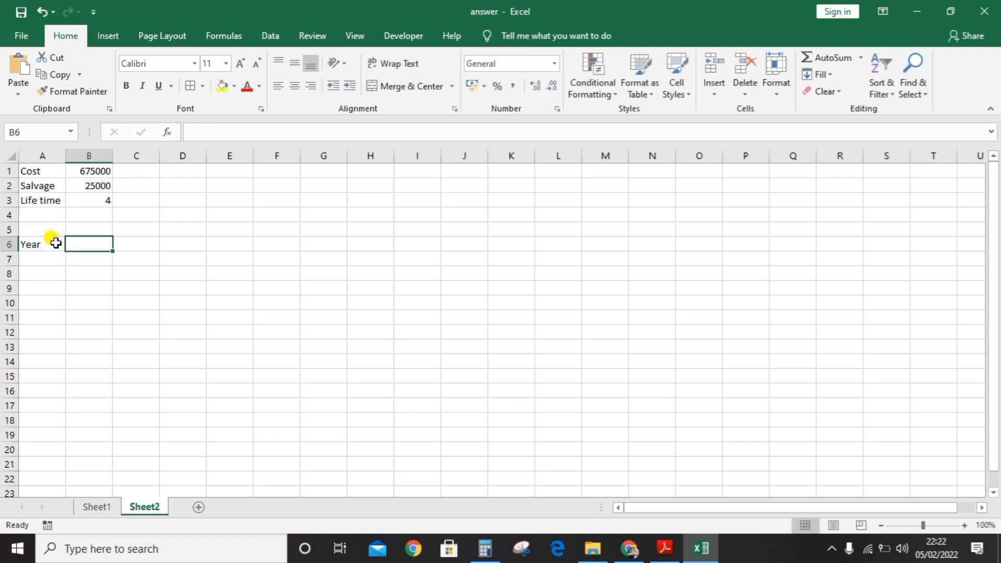
text(Opportun)
key(BackSpace)
key(BackSpace)
key(BackSpace)
key(BackSpace)
key(BackSpace)
key(BackSpace)
key(BackSpace)
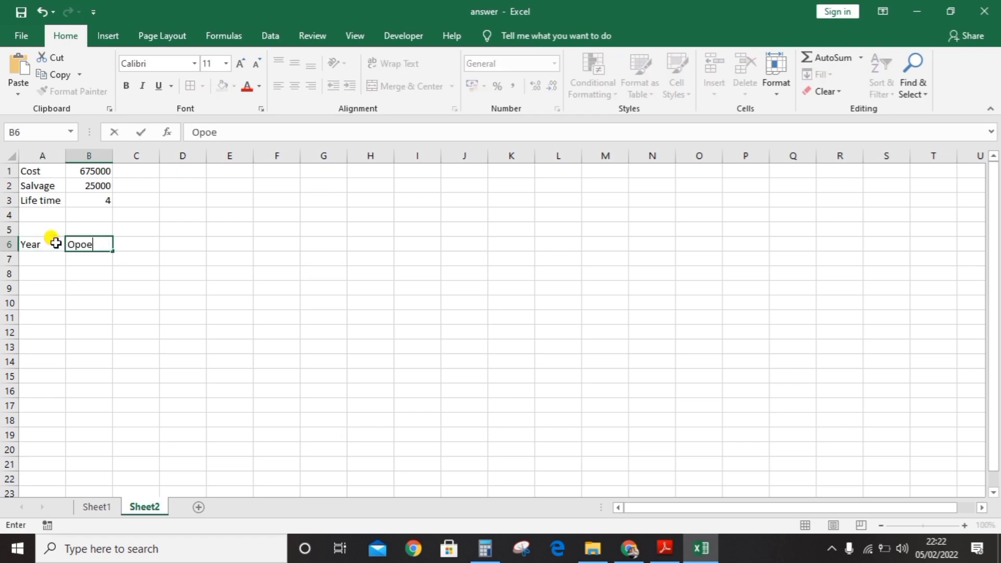
text(pening balance)
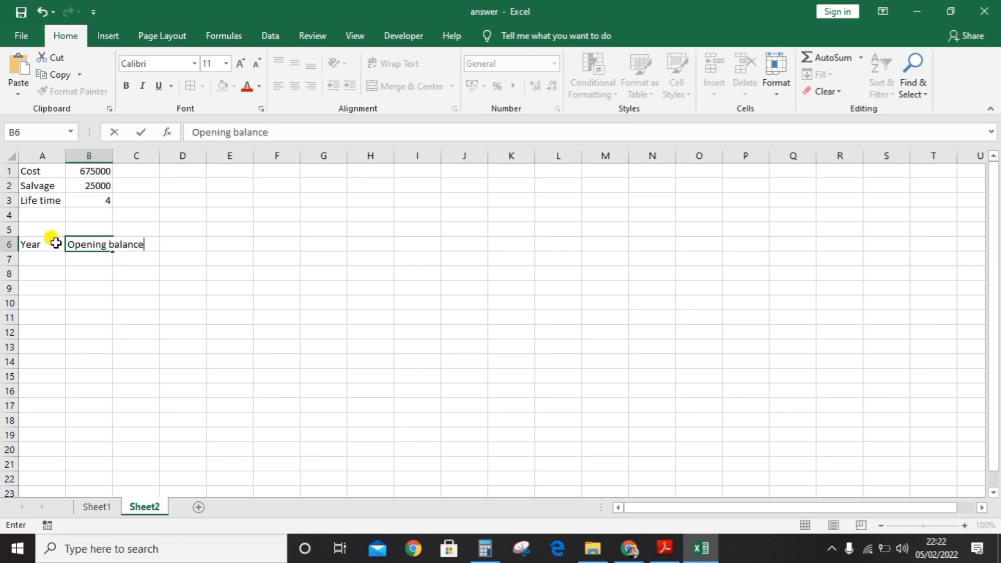
Enter the remaining column headings Dep, Acc.Dep and Closing blanace in C6:E6.
key(Tab)
text(Dep)
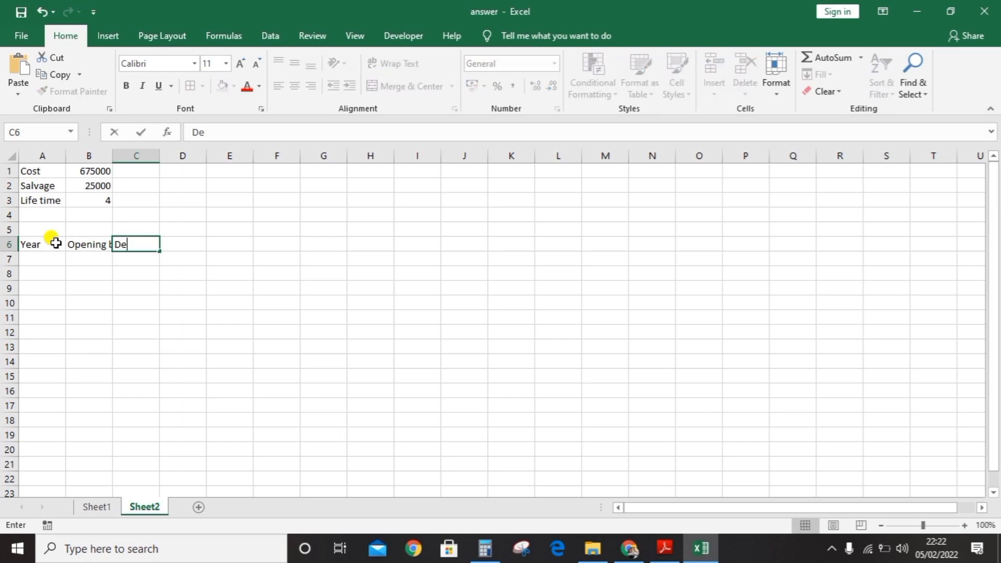
key(Tab)
text(Acc)
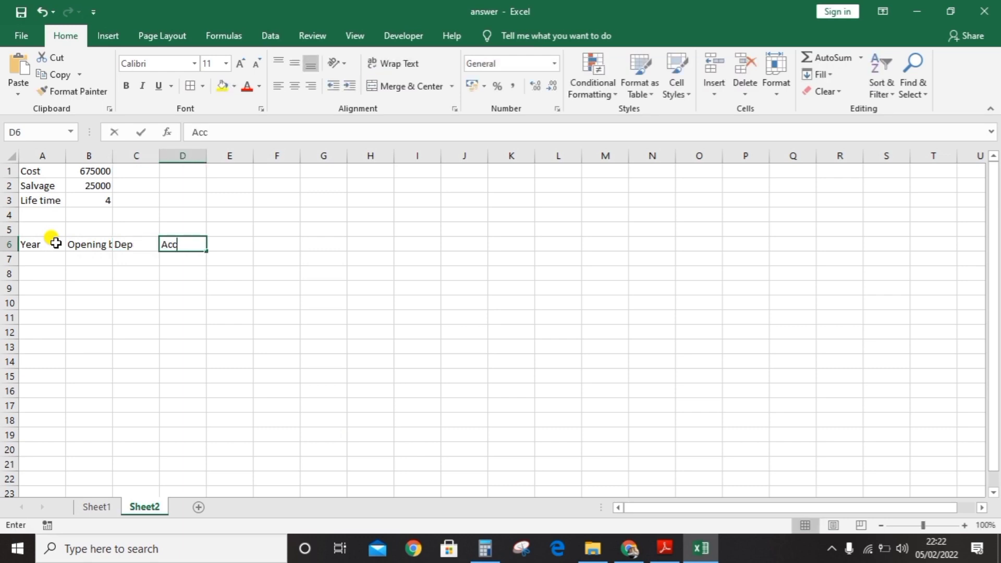
text(.Dep)
key(Tab)
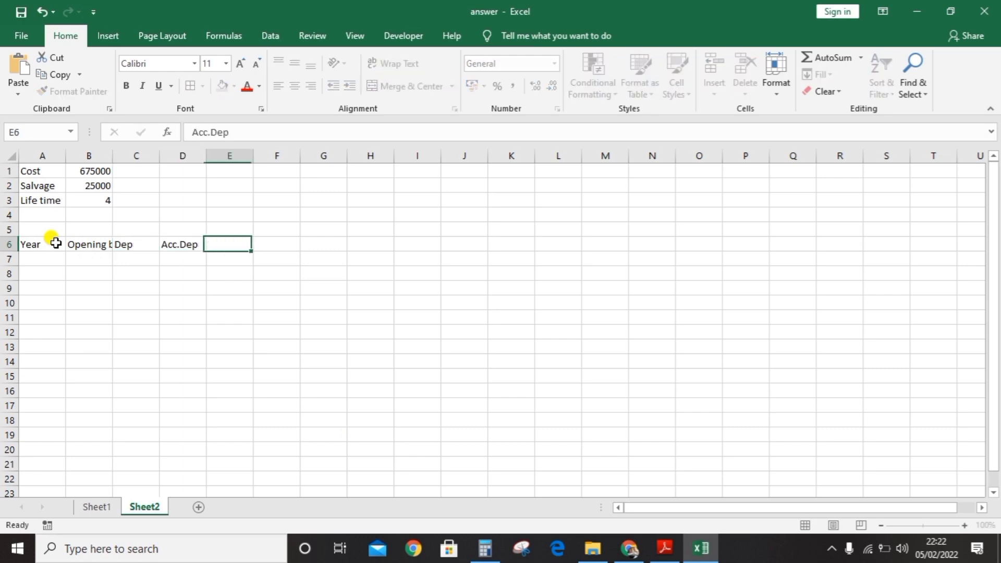
text(Closing blanace)
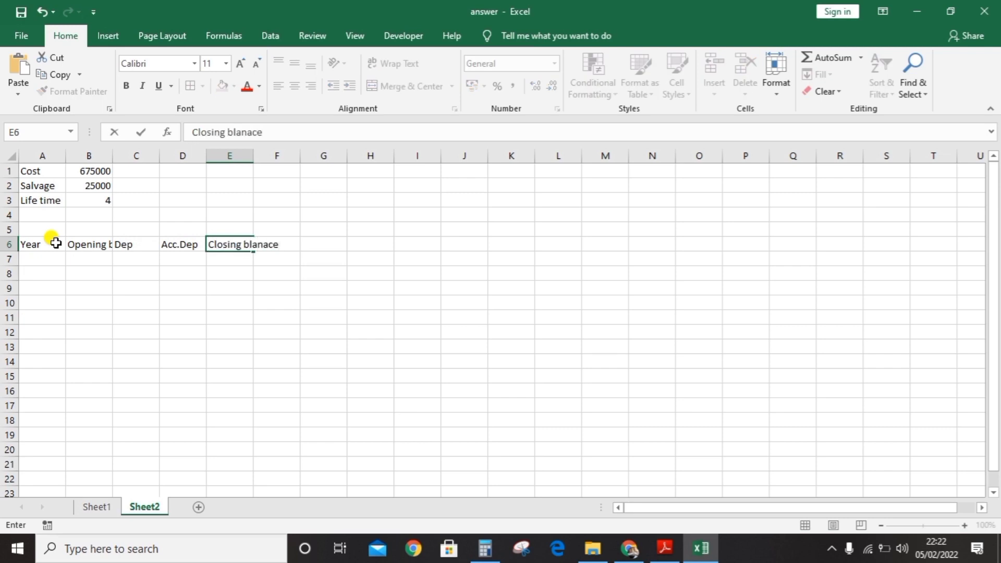
key(Return)
Merge and center A5:E5 above the column headings and enter the table title SLN Method there.
drag(52, 229, 232, 226)
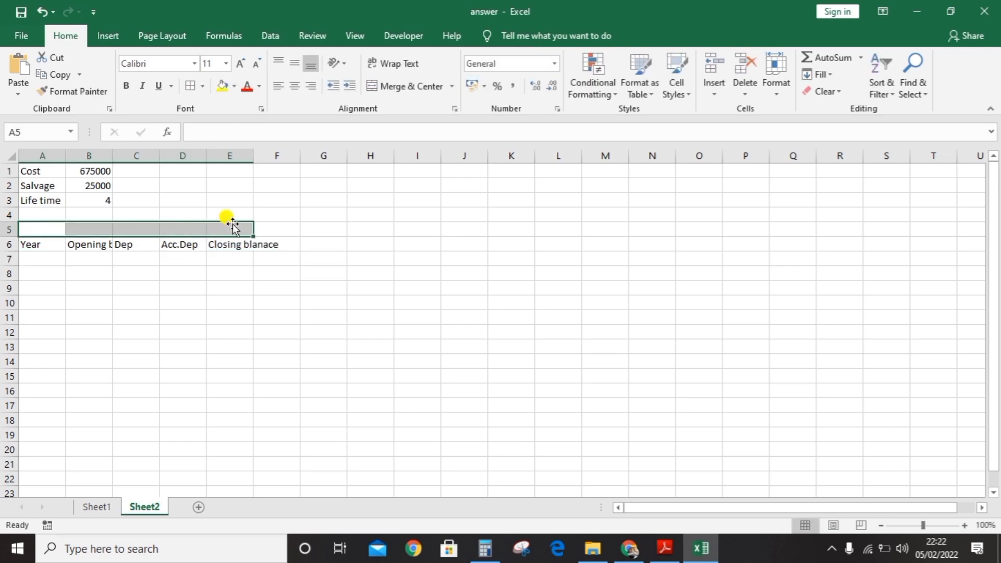
click(412, 85)
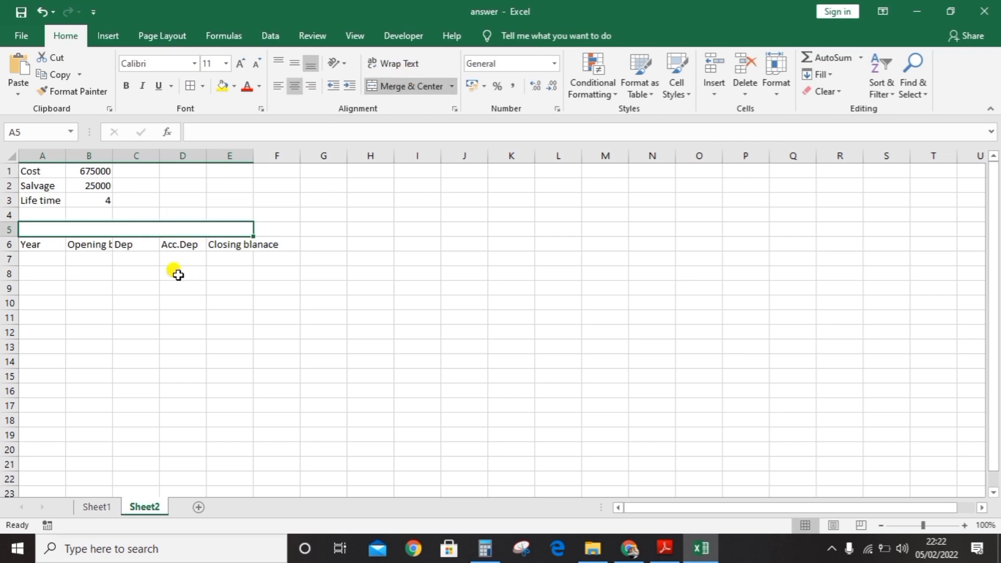
key(alt+Tab)
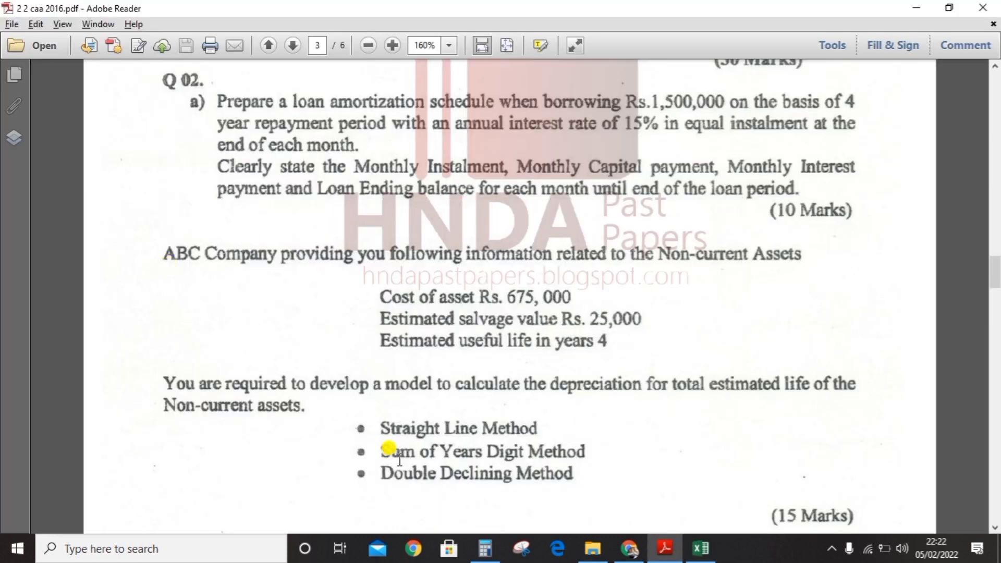
key(alt+Tab)
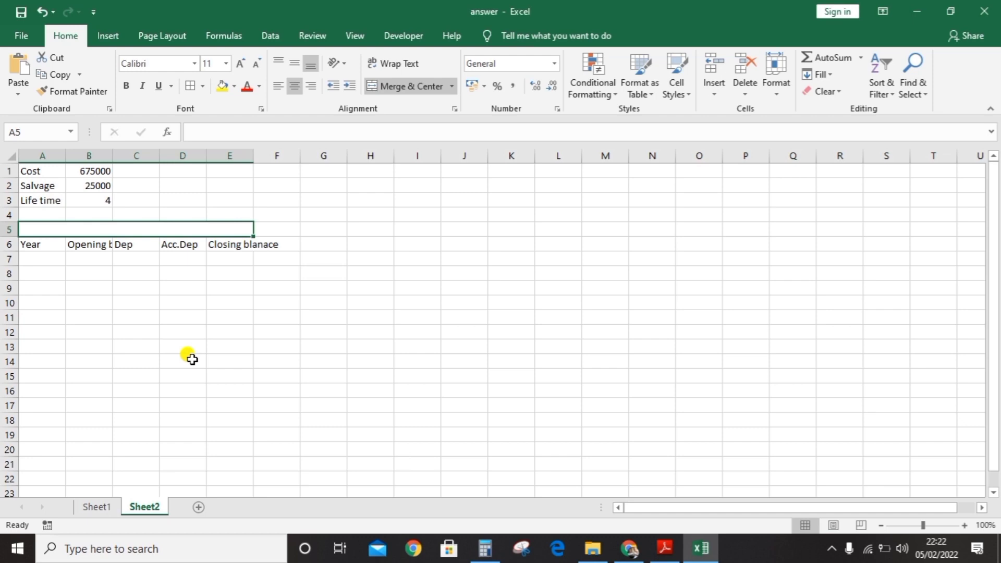
text(SL)
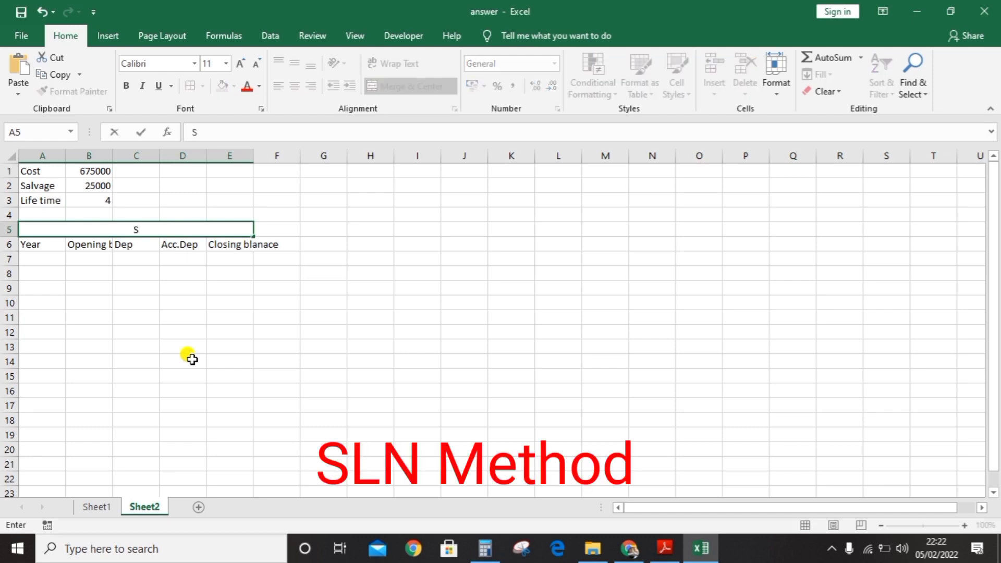
text(N Meth)
text(od)
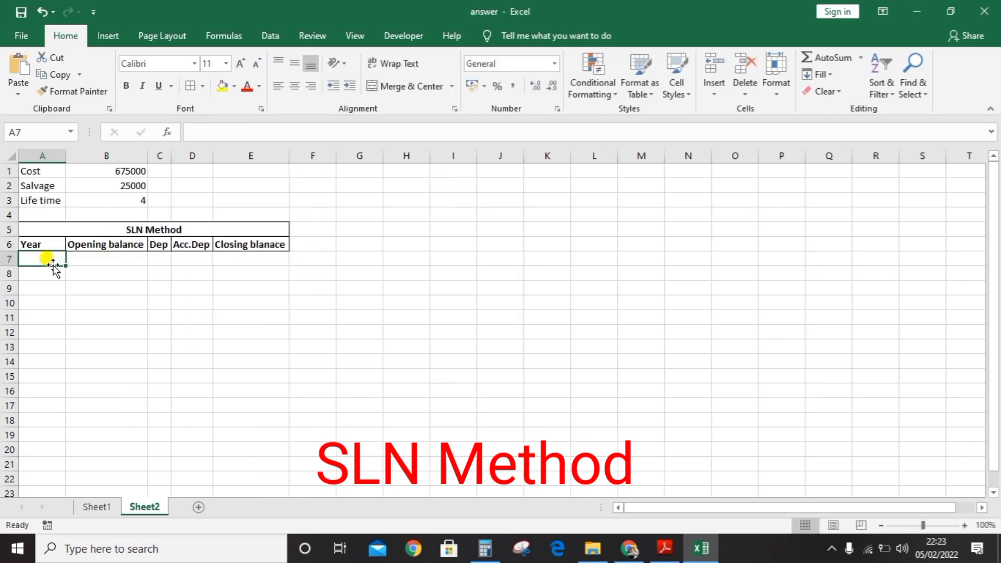
Number the years 1 to 4 in A7:A10 under the Year heading.
text(1)
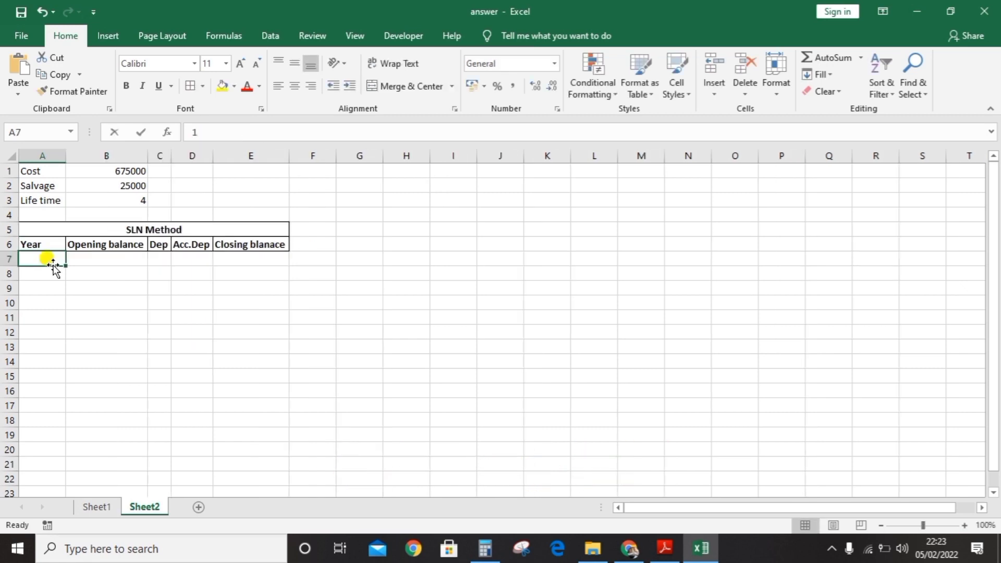
key(Return)
text(2)
key(Return)
text(3)
key(Return)
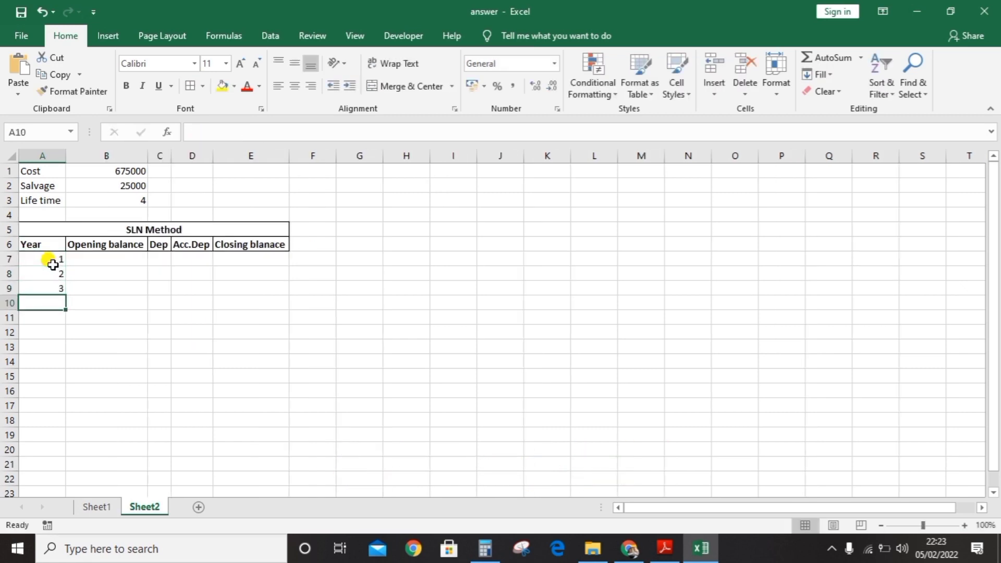
text(4)
key(Return)
Enter =TRANSPOSE($B$1) in B7 as the opening balance and fill it down to B10.
click(93, 259)
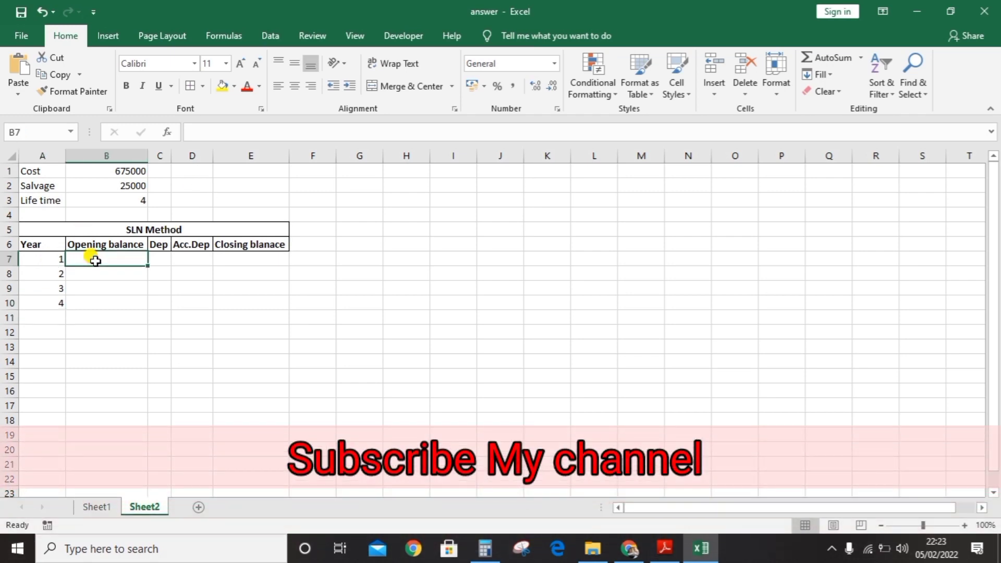
double_click(95, 261)
text(=)
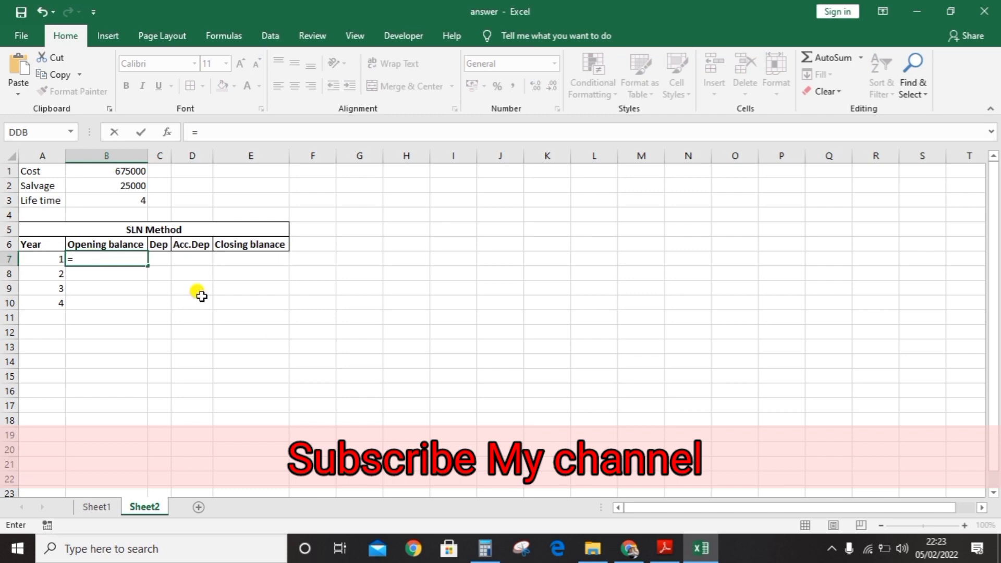
text(tr)
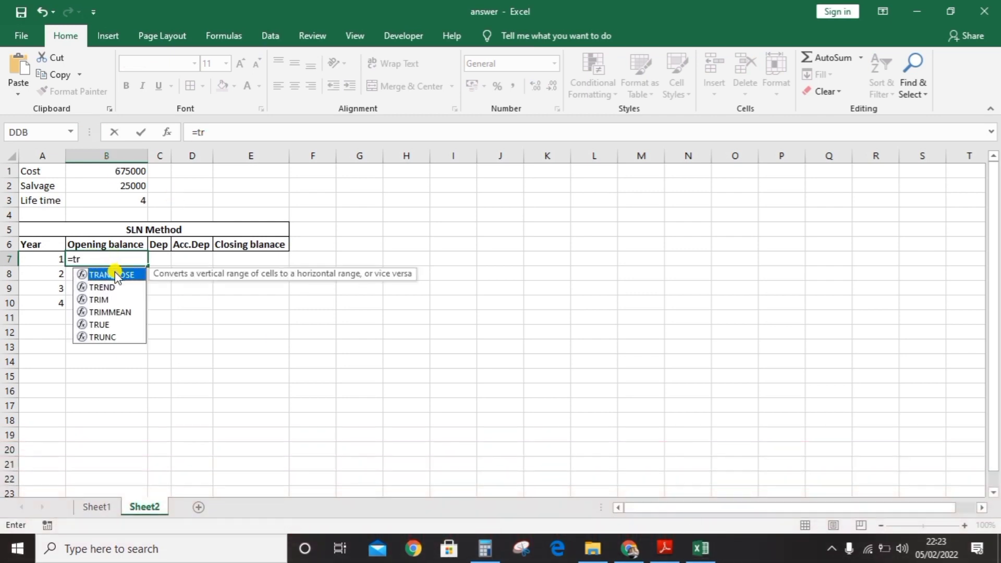
double_click(116, 275)
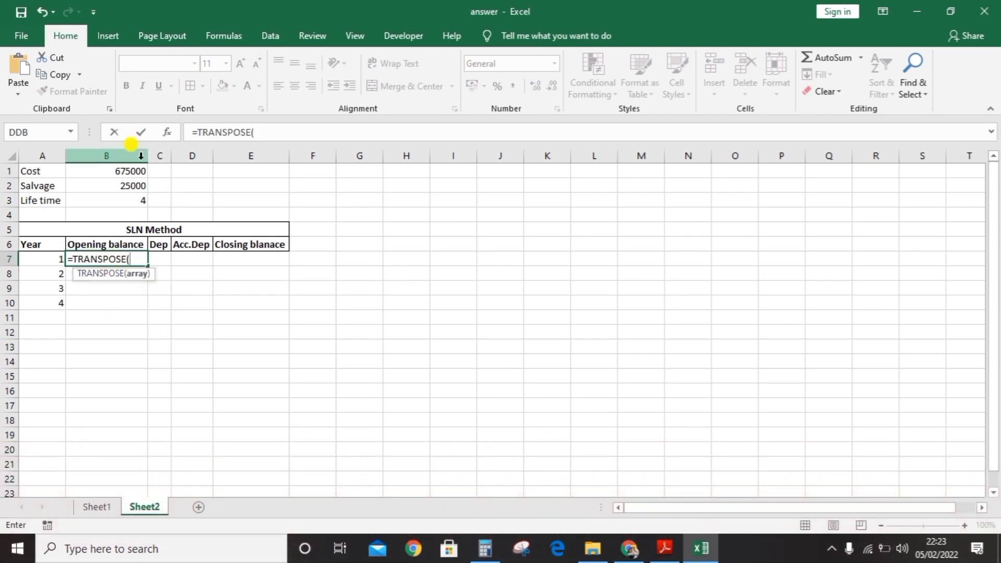
click(124, 170)
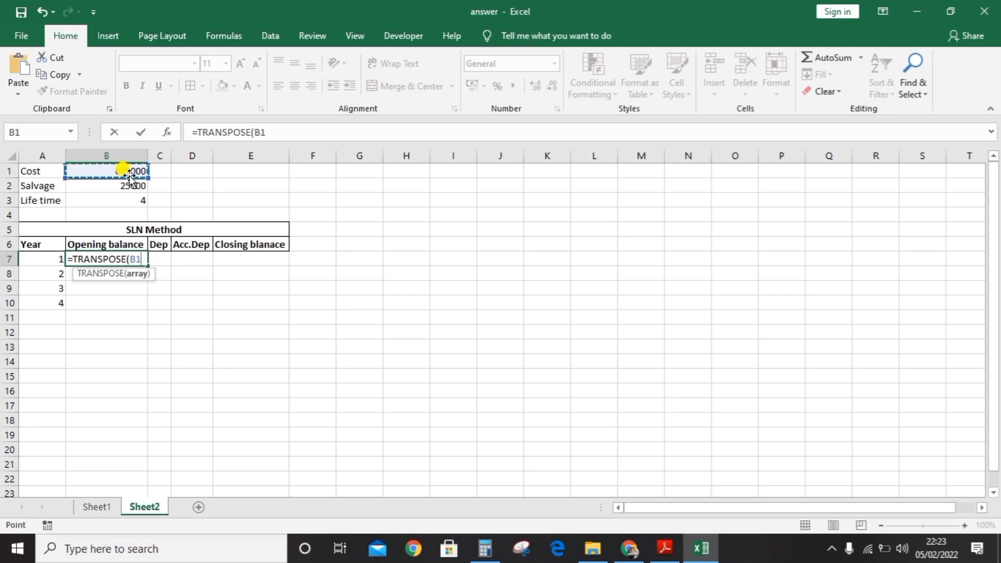
key(F4)
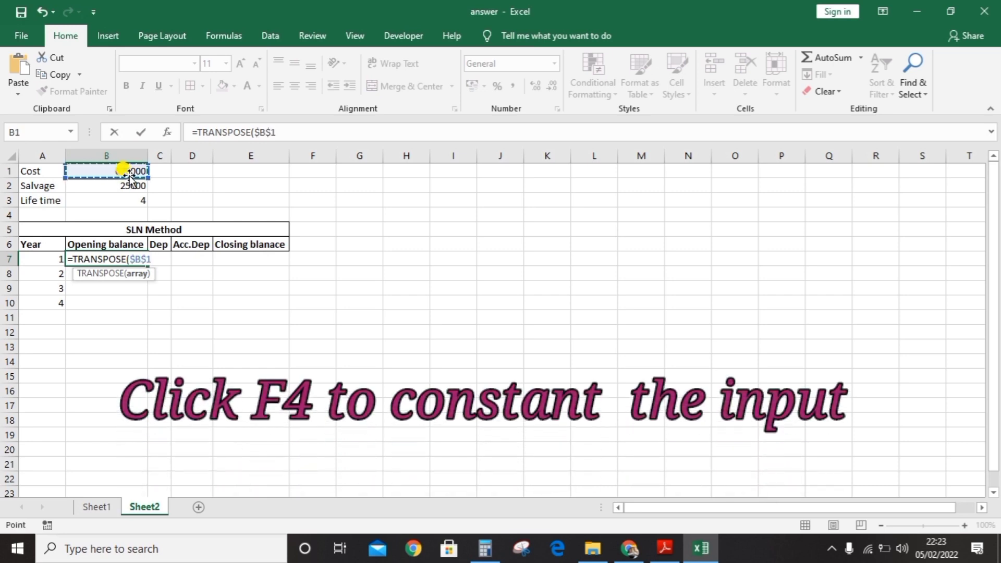
key(Return)
click(138, 258)
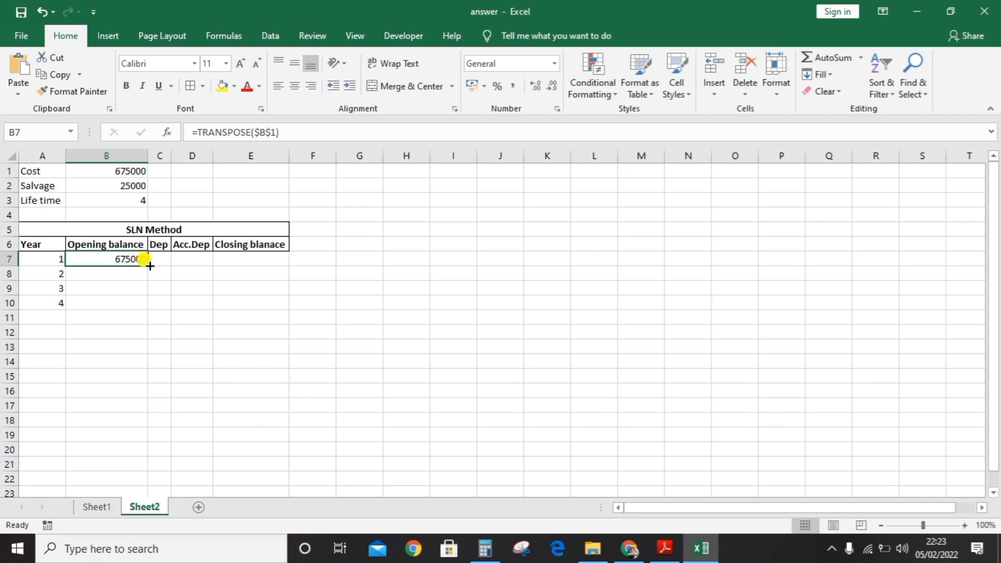
drag(143, 263, 142, 310)
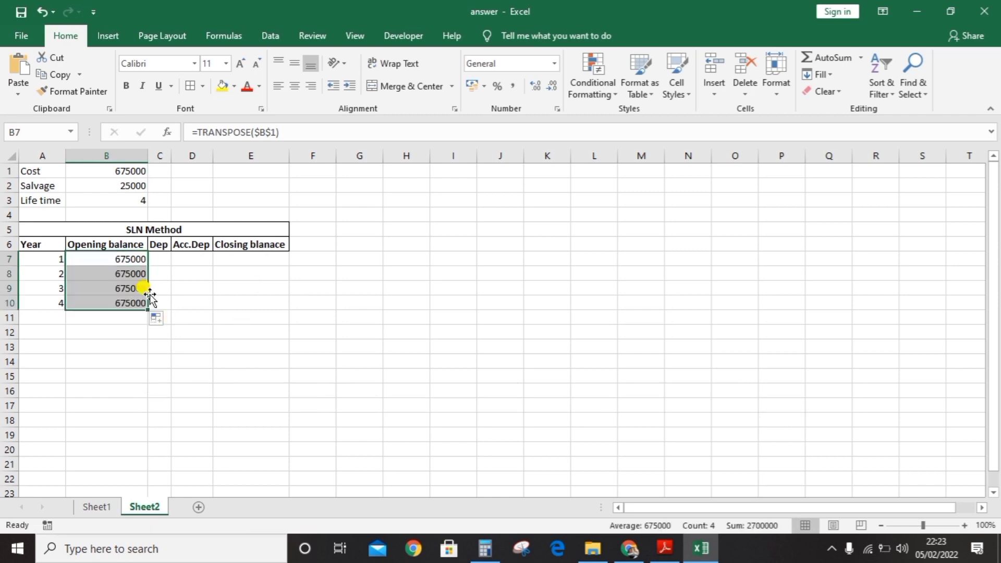
Calculate the first year's depreciation in C7 with =SLN($B$1,$B$2,$B$3), using absolute references to cost, salvage and life time.
click(152, 260)
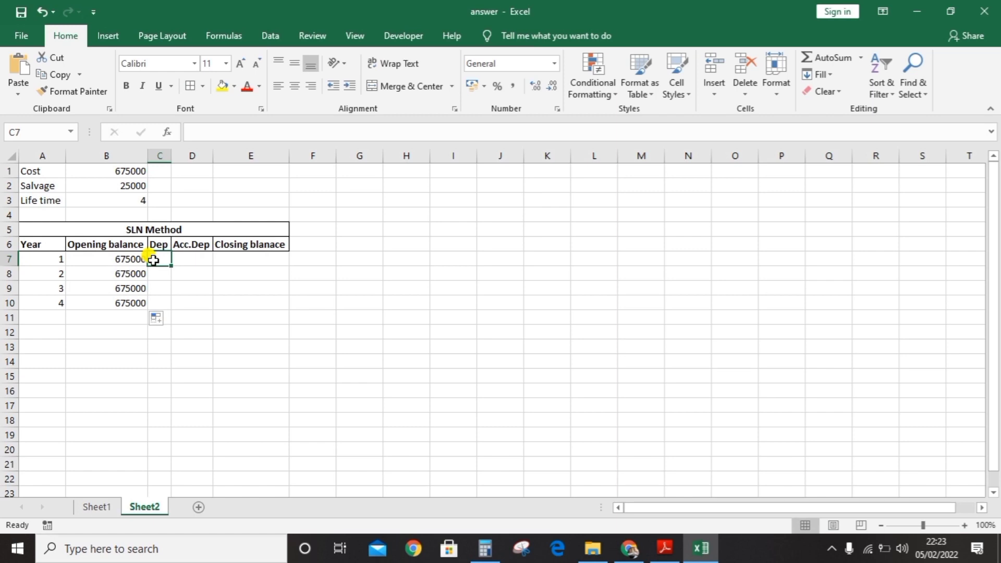
text(=)
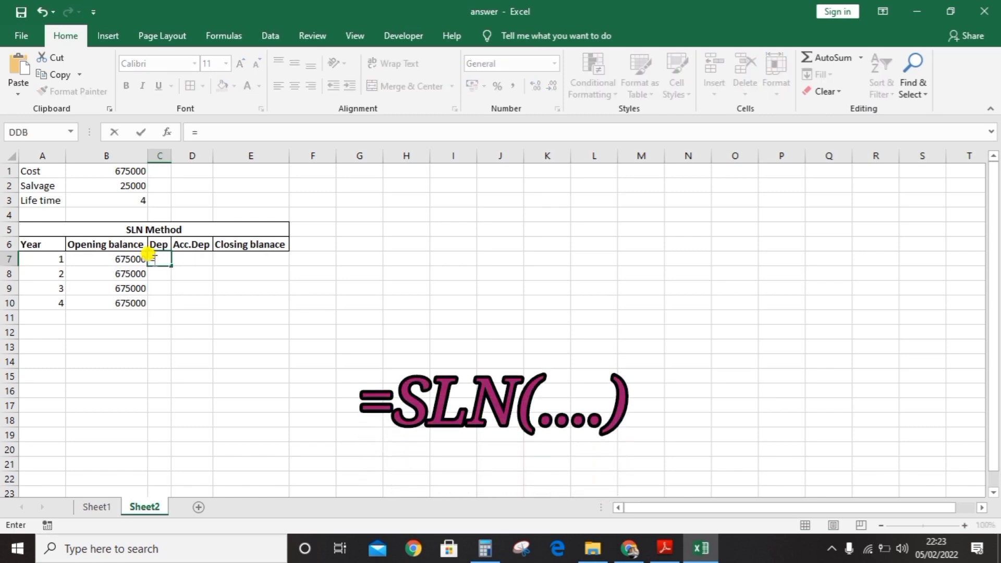
text(sln)
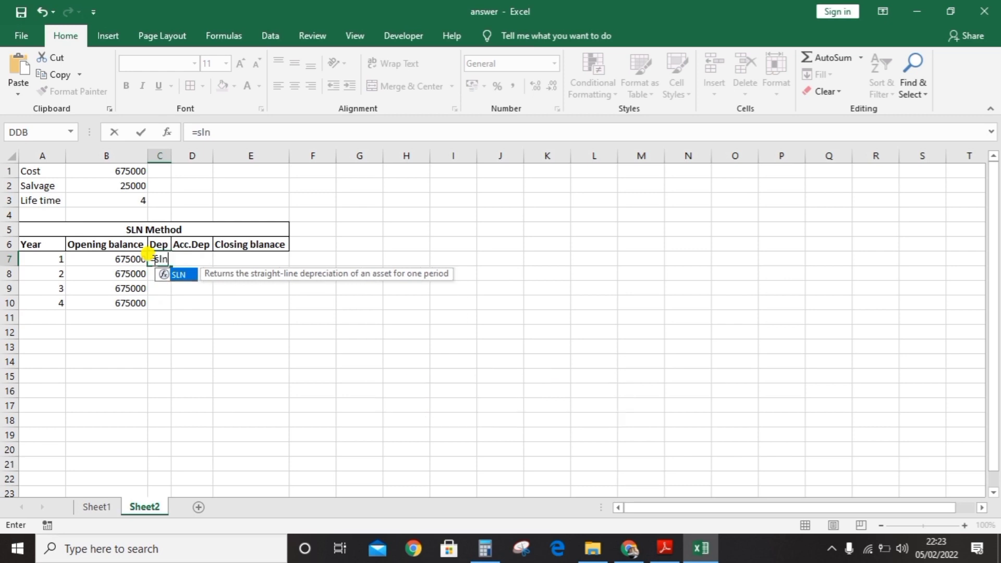
text(()
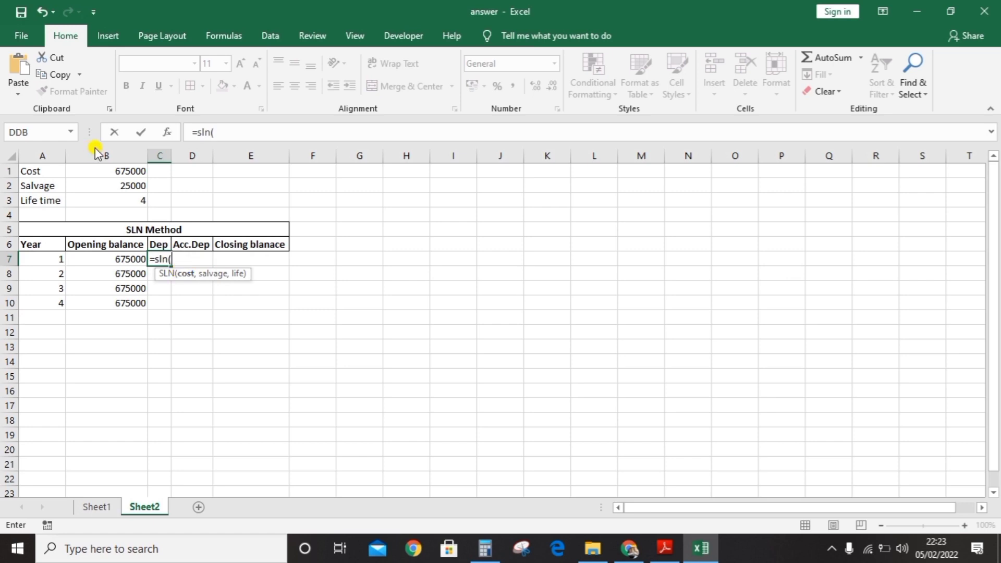
click(118, 171)
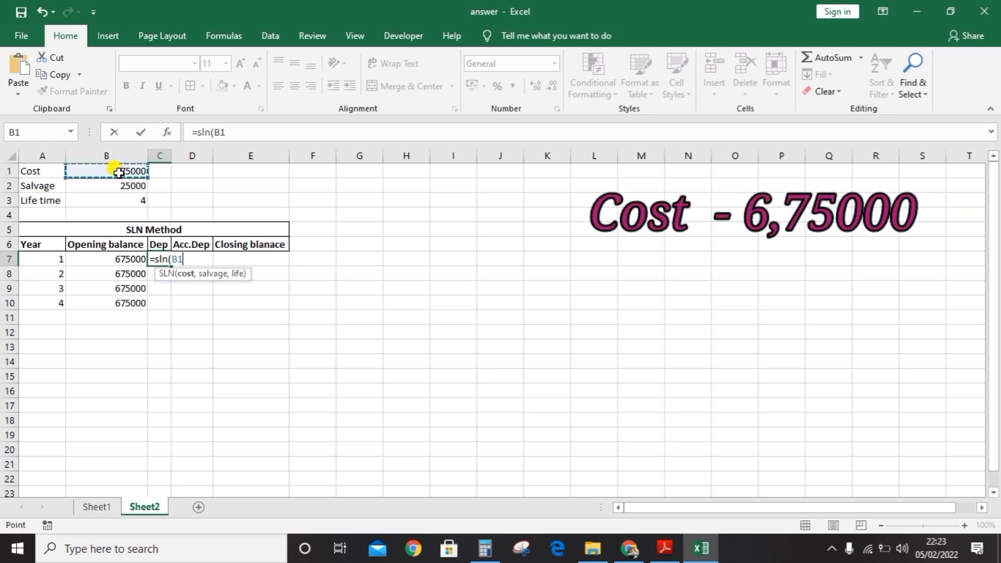
key(F4)
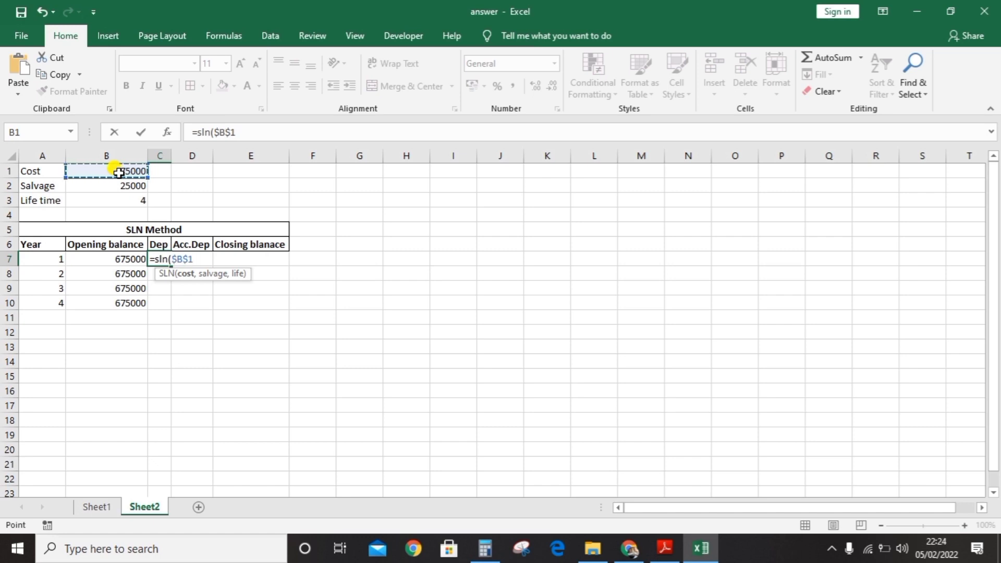
text(,)
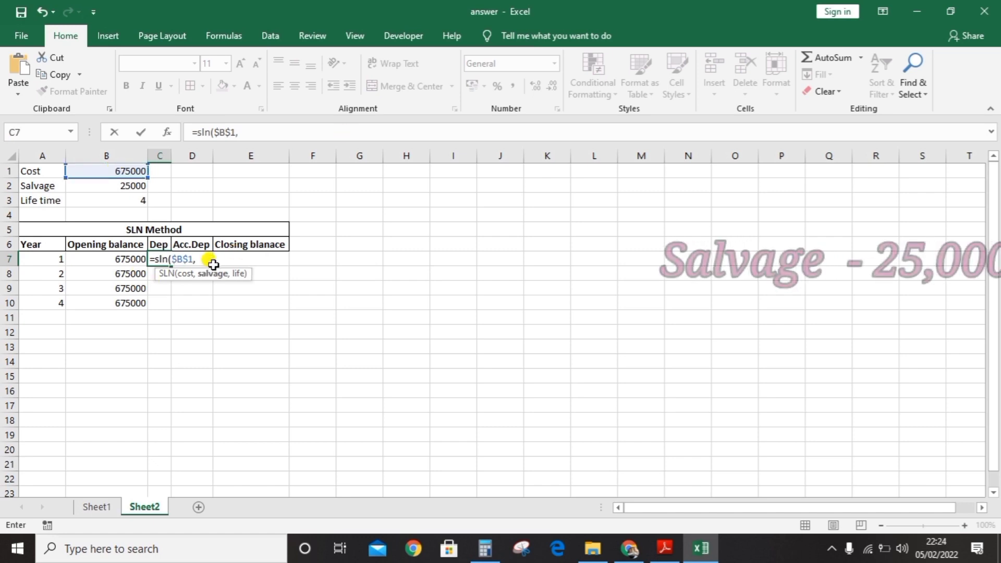
click(121, 186)
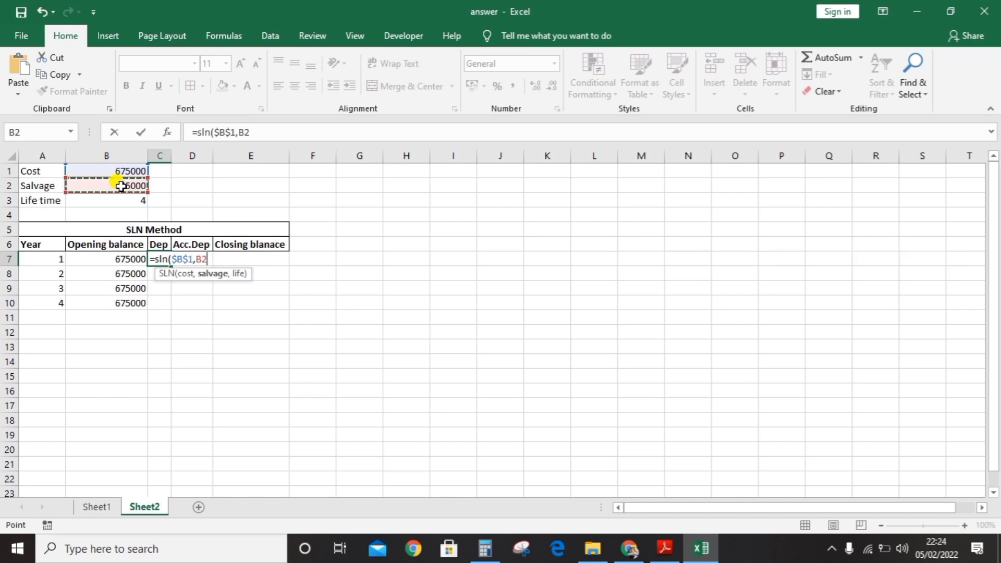
key(F4)
text(,)
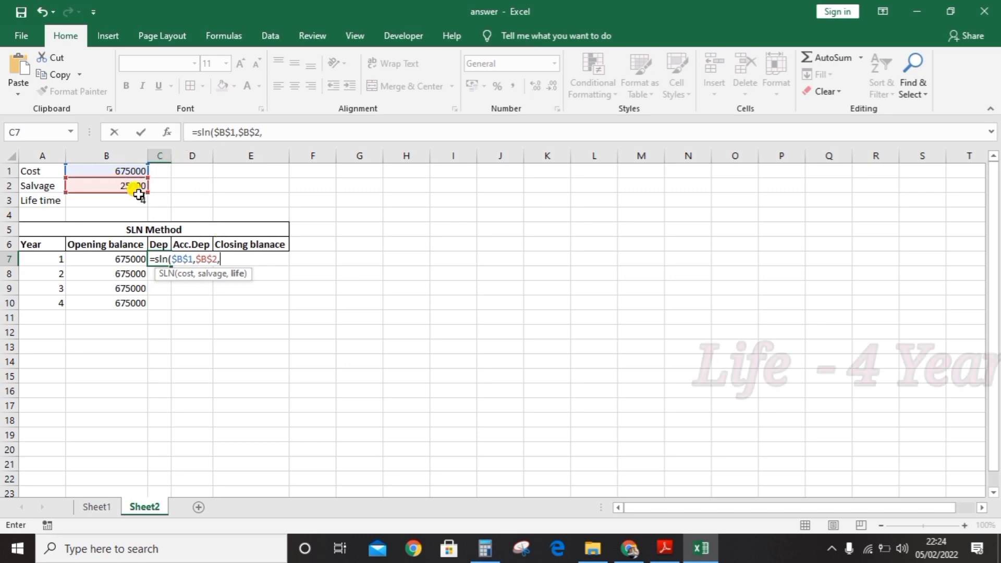
click(138, 200)
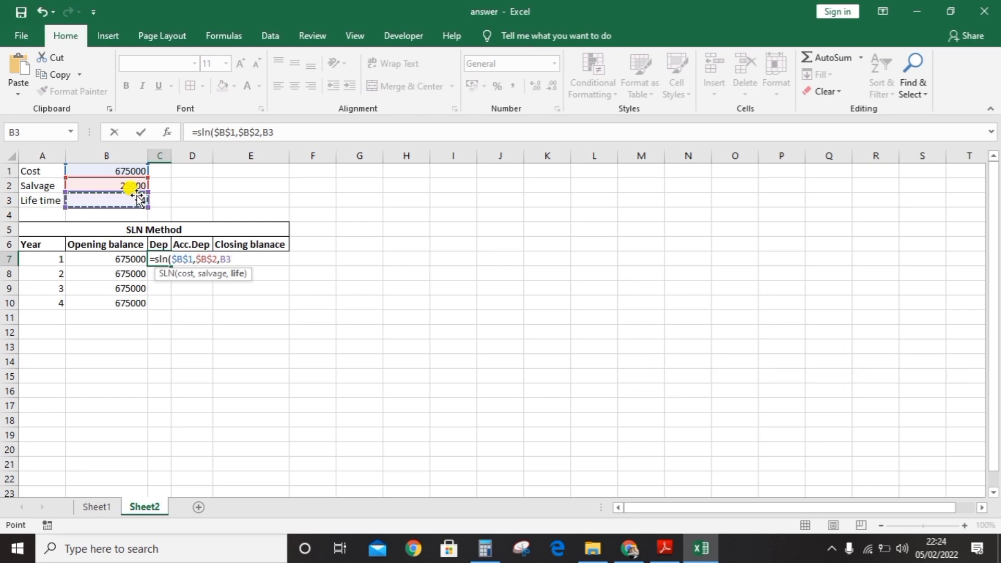
key(F4)
text())
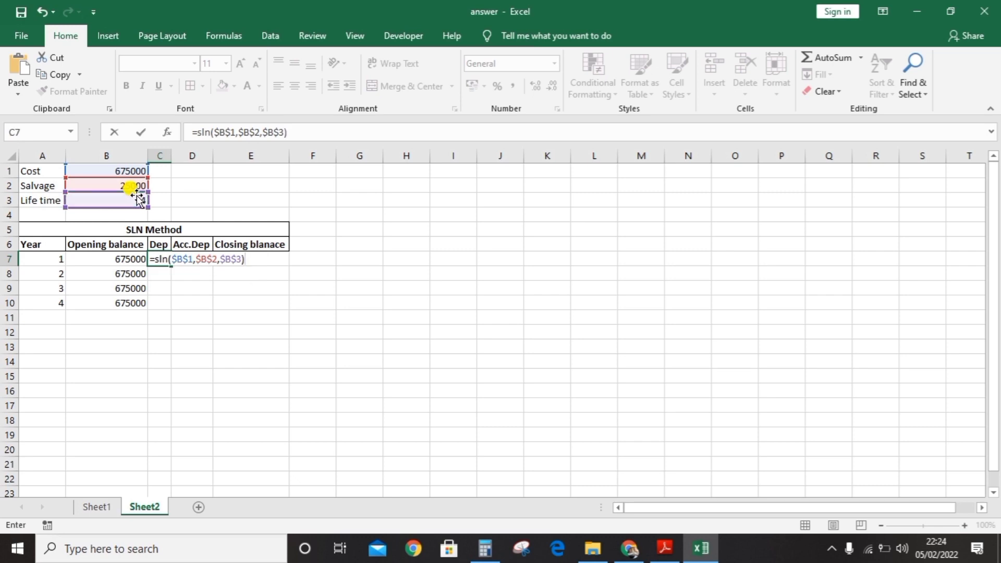
key(Return)
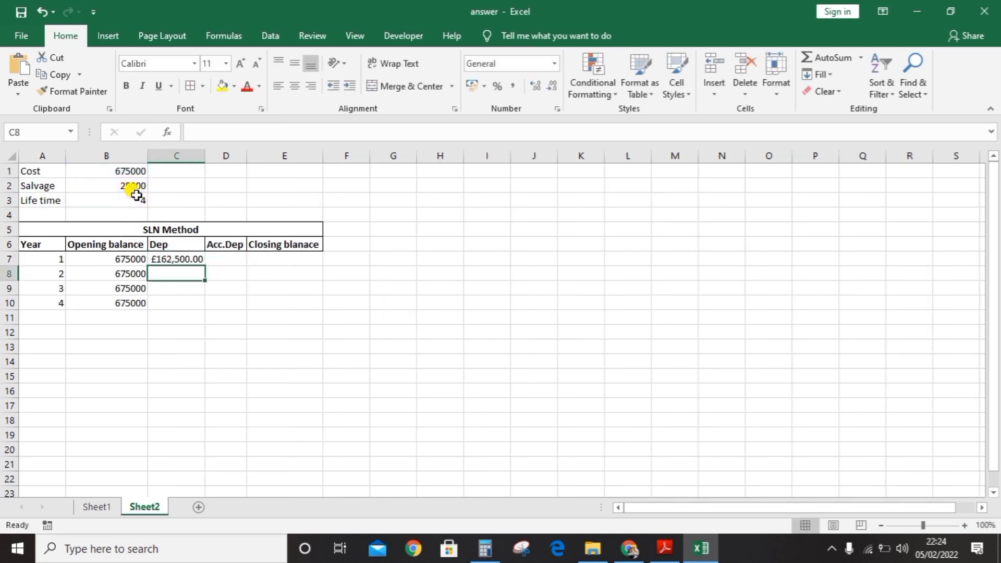
Fill the SLN formula from C7 down to C10 for the remaining years.
click(187, 242)
click(182, 260)
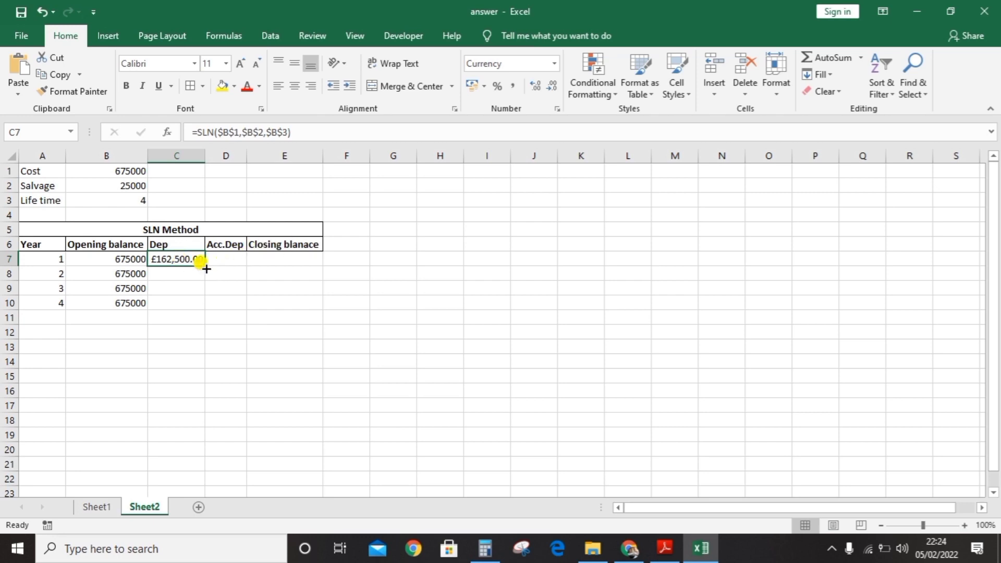
drag(205, 268, 204, 309)
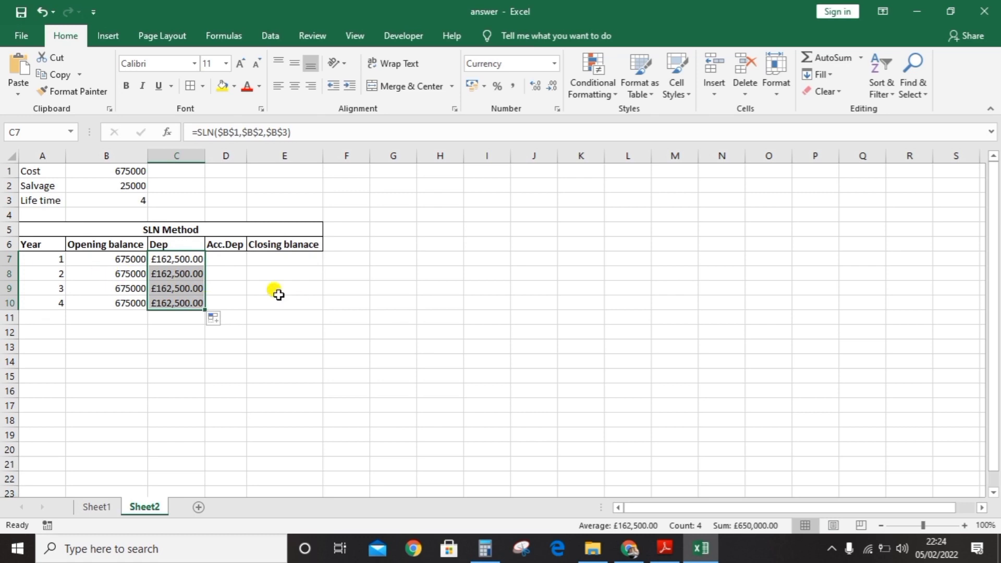
Enter =TRANSPOSE(C7) in D7 as the first year's accumulated depreciation.
click(222, 260)
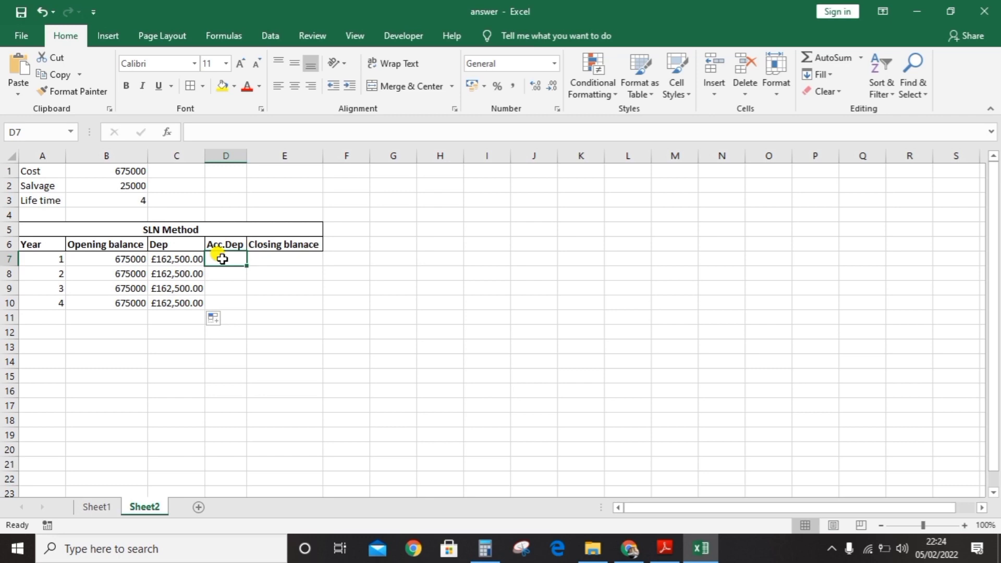
double_click(223, 259)
text(=)
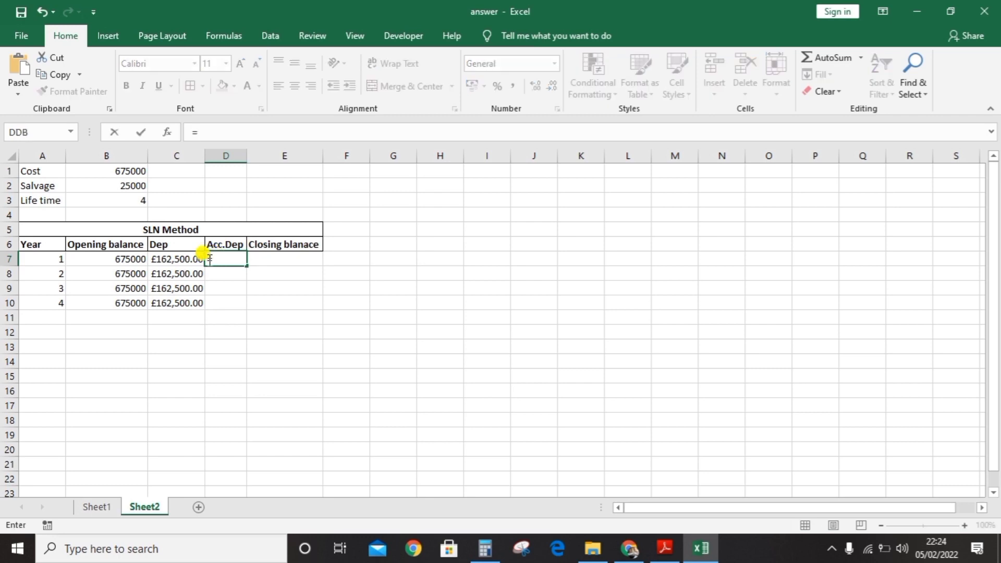
text(tra)
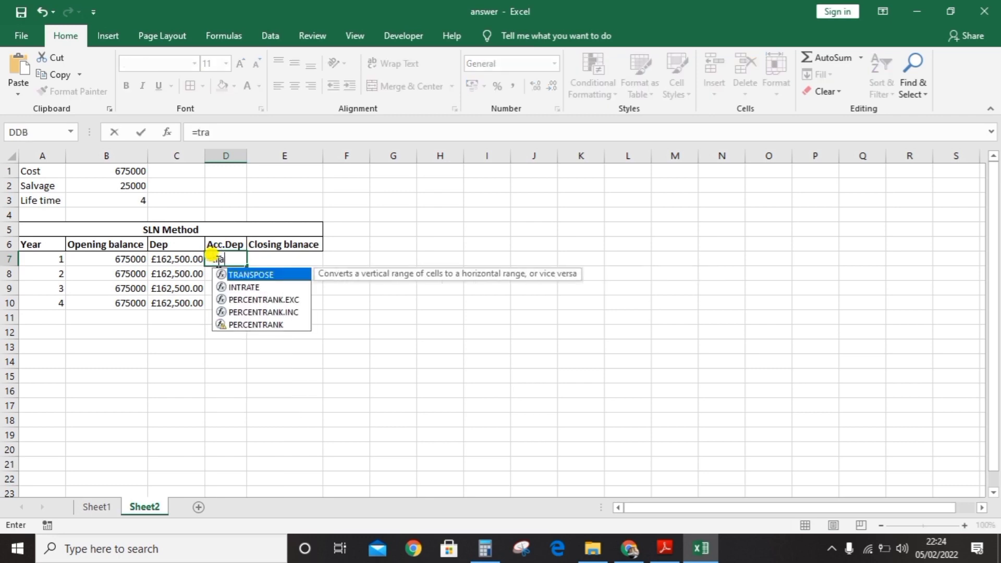
double_click(259, 275)
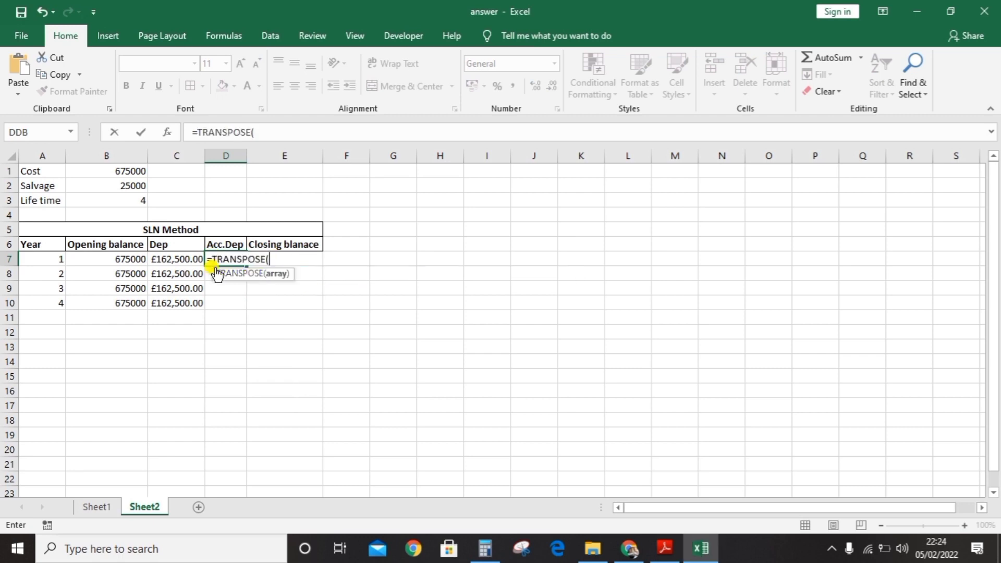
click(174, 258)
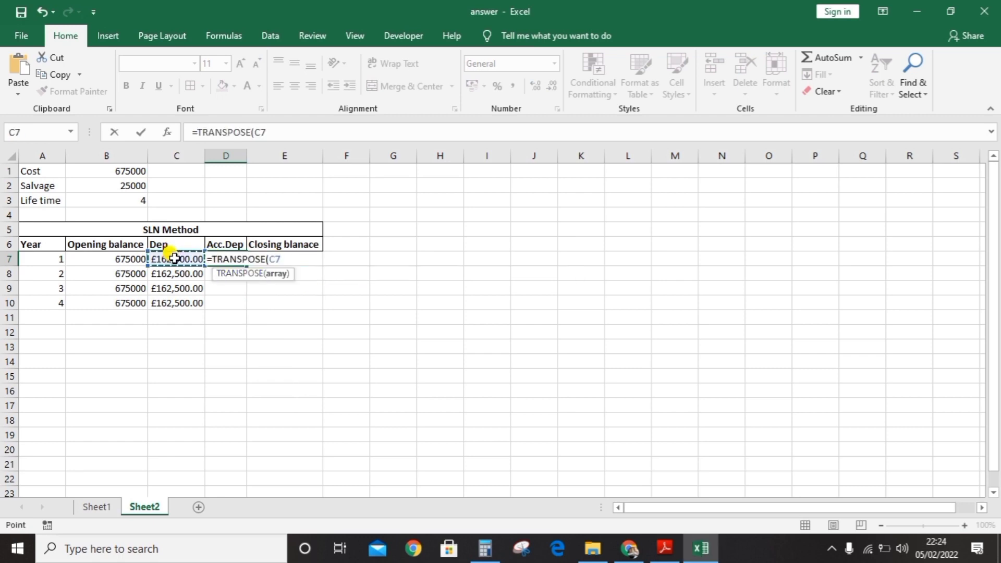
key(Return)
Enter =SUM(D7+C8) in D8 for accumulated depreciation, fill it down to D10, and open D10 to check its formula.
text(=)
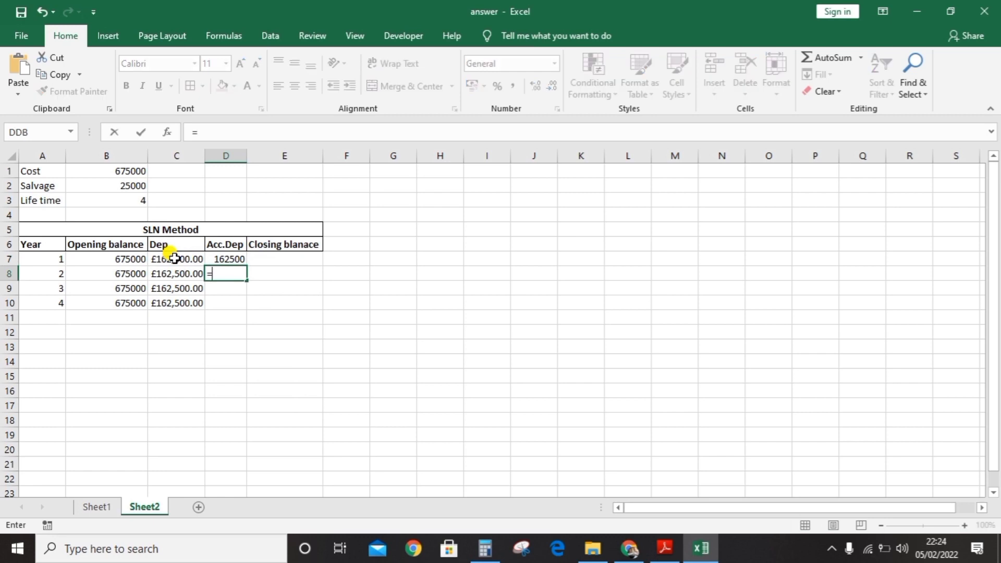
text(sum)
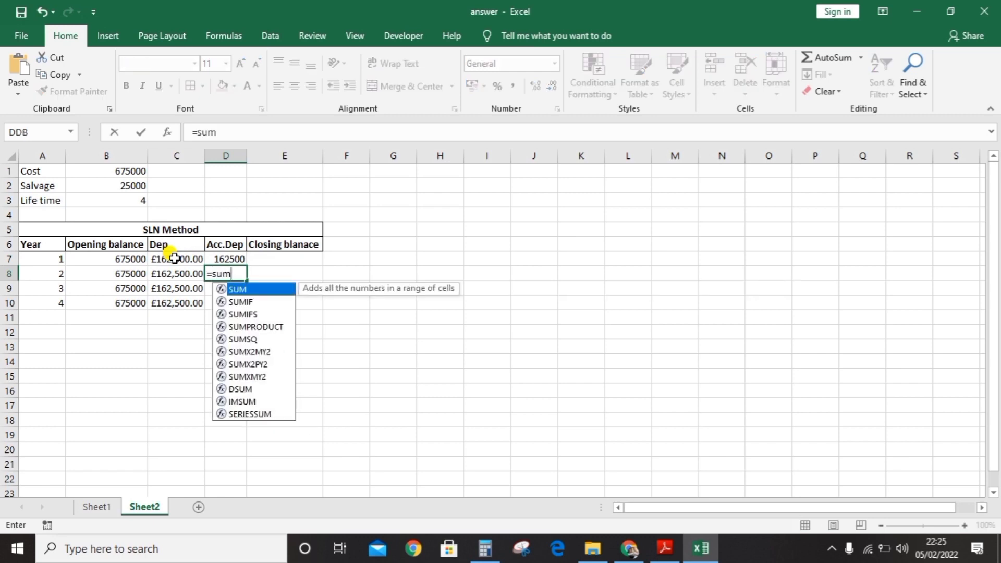
text(()
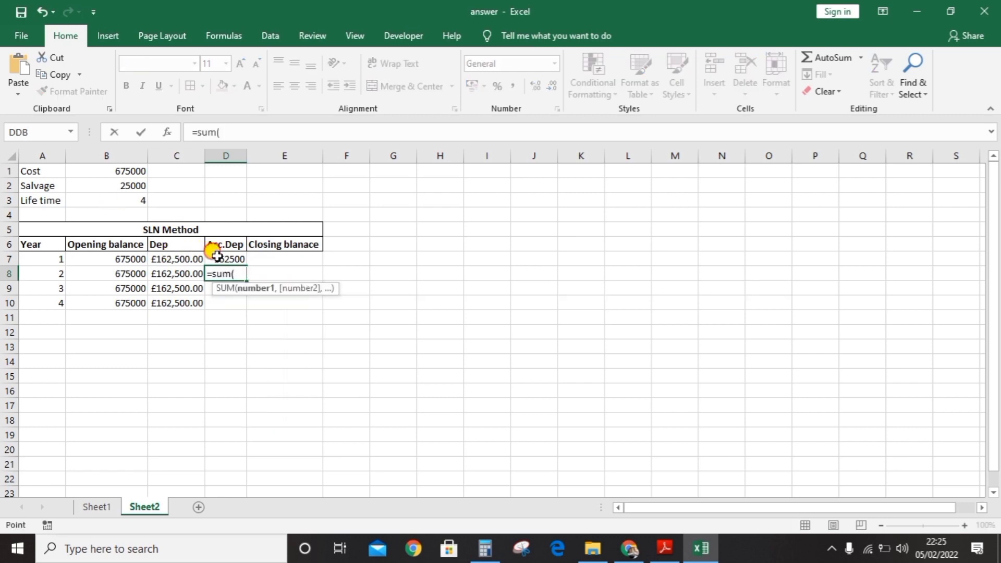
click(217, 257)
text(+)
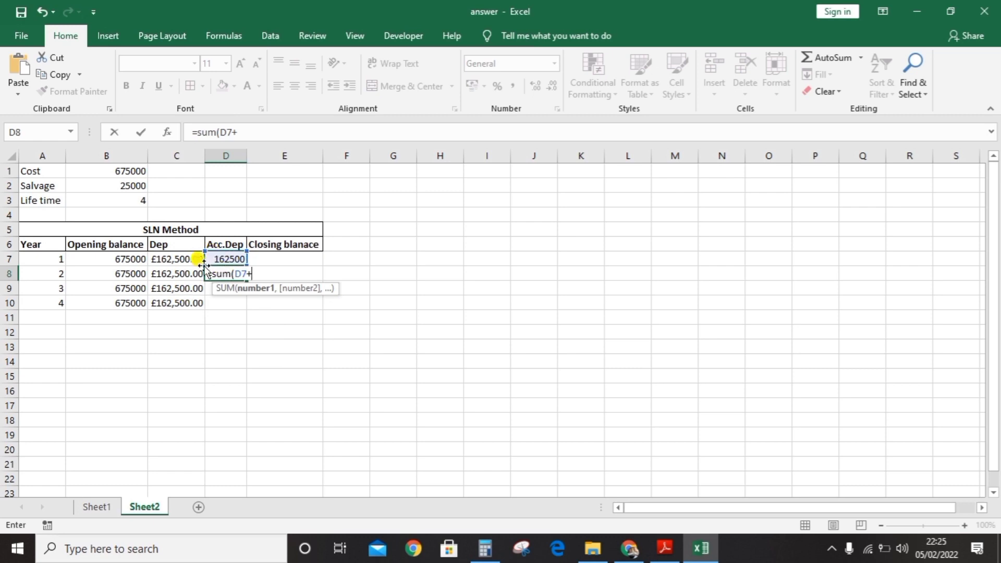
click(176, 275)
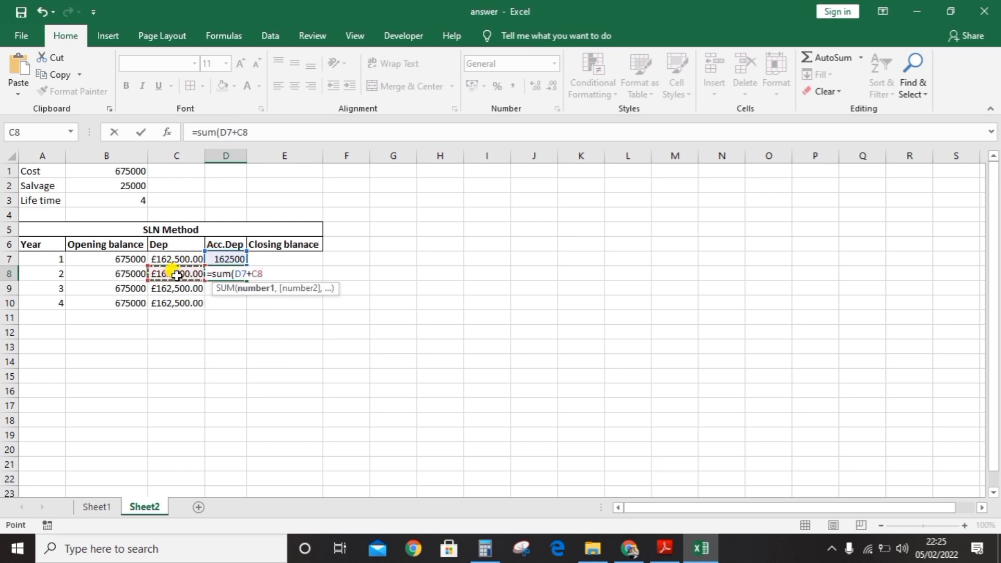
key(Return)
drag(237, 274, 263, 309)
double_click(239, 297)
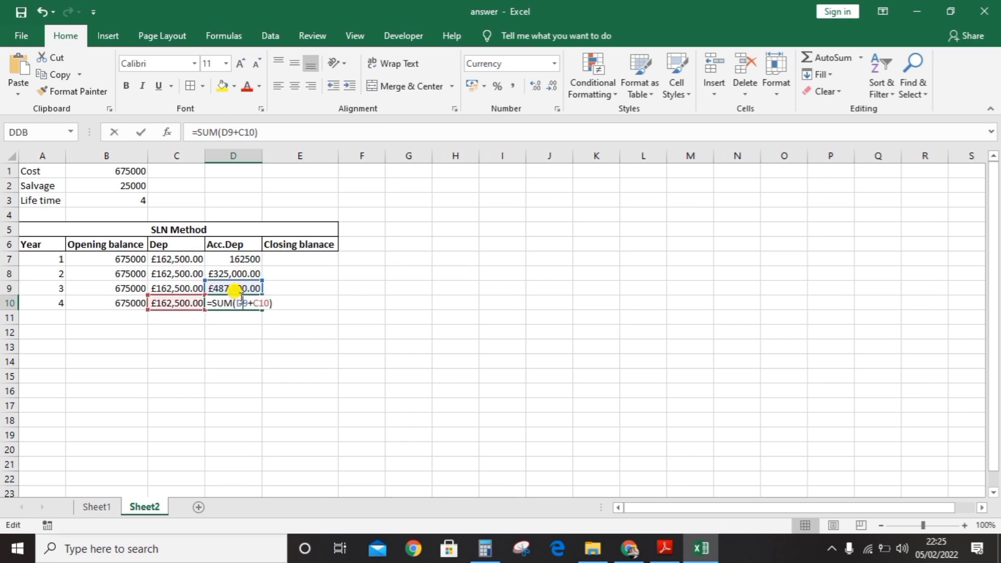
Enter =SUM(B7-D7) in E7 as the first year's closing balance.
key(Return)
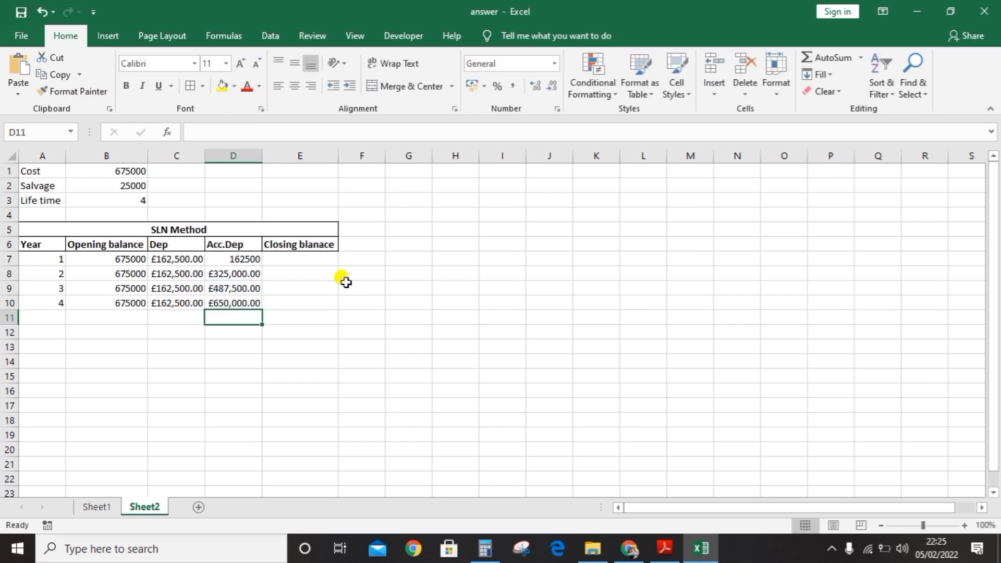
click(322, 257)
text(=)
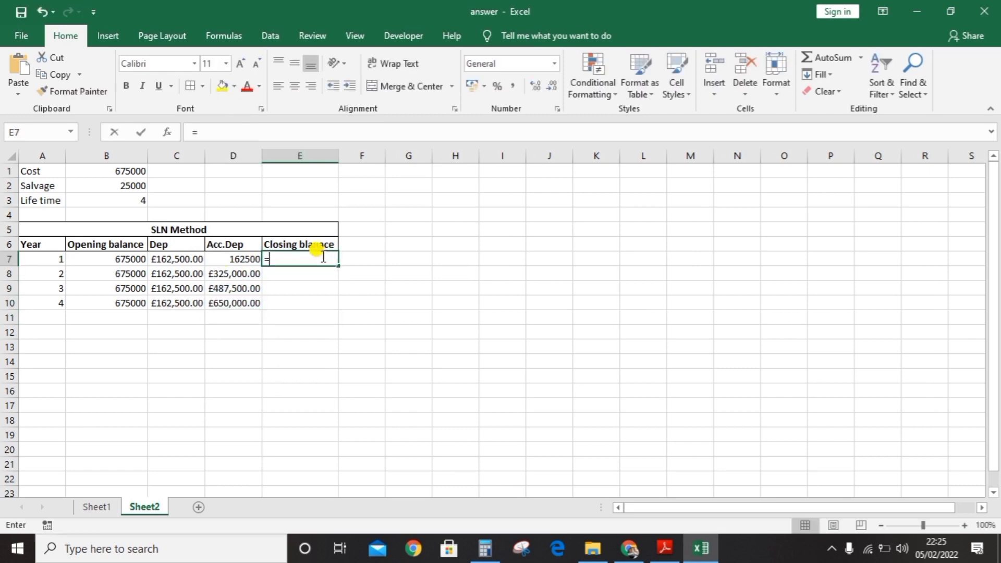
click(121, 256)
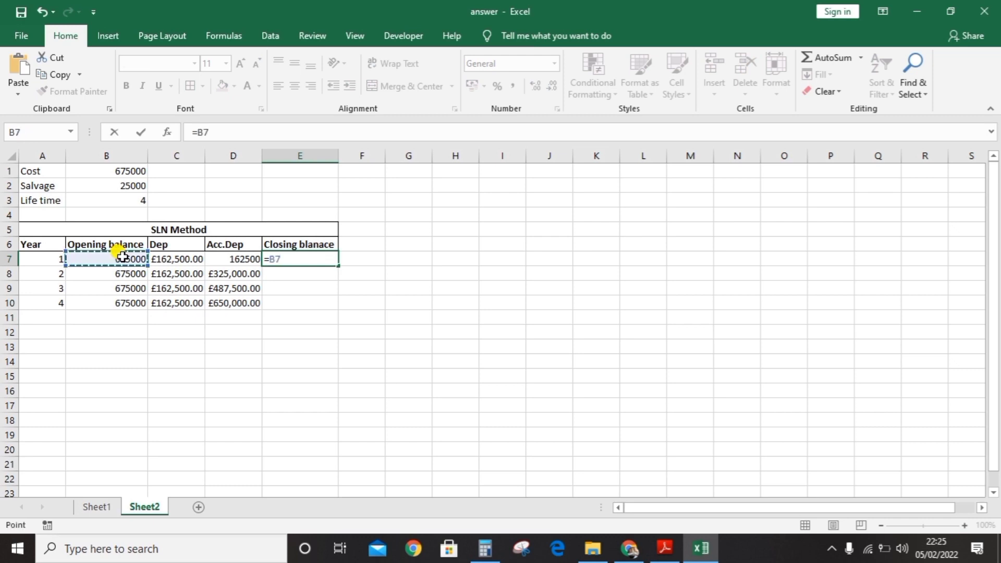
key(BackSpace)
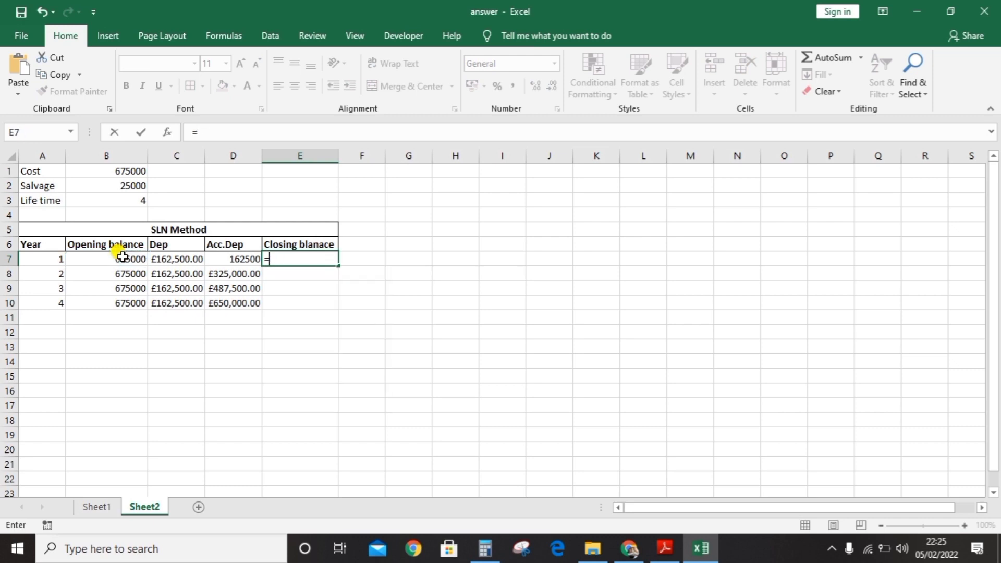
text(su)
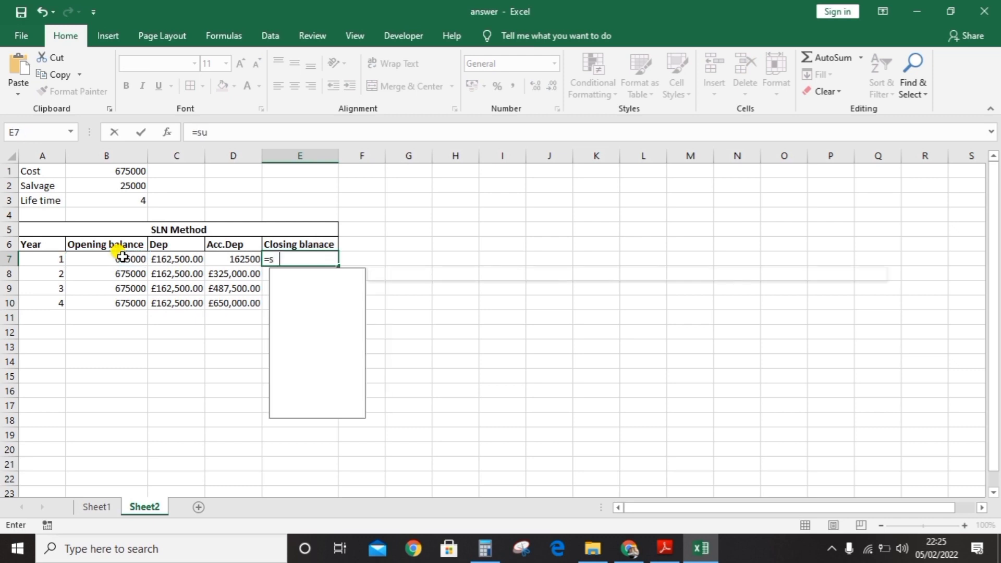
text(m()
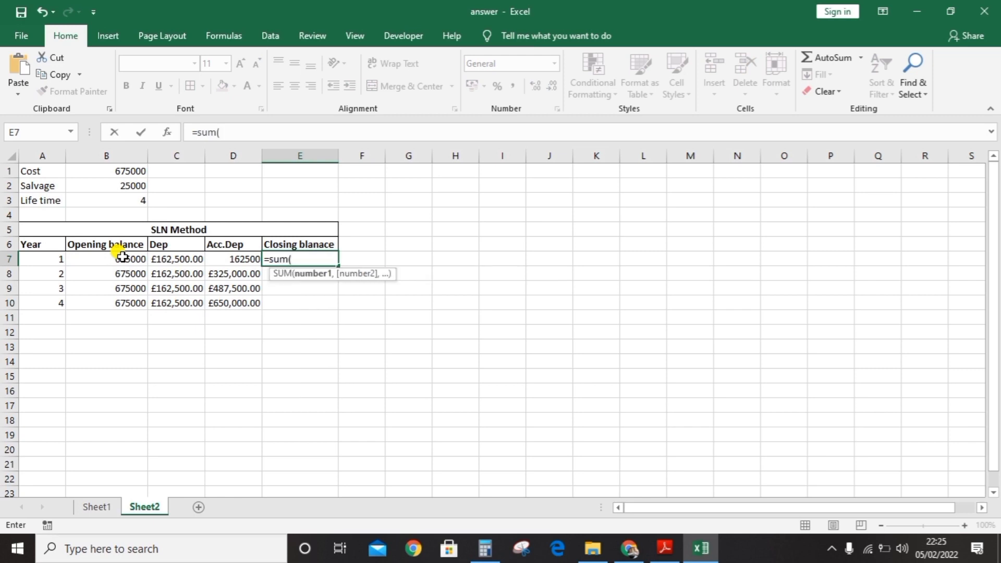
click(129, 257)
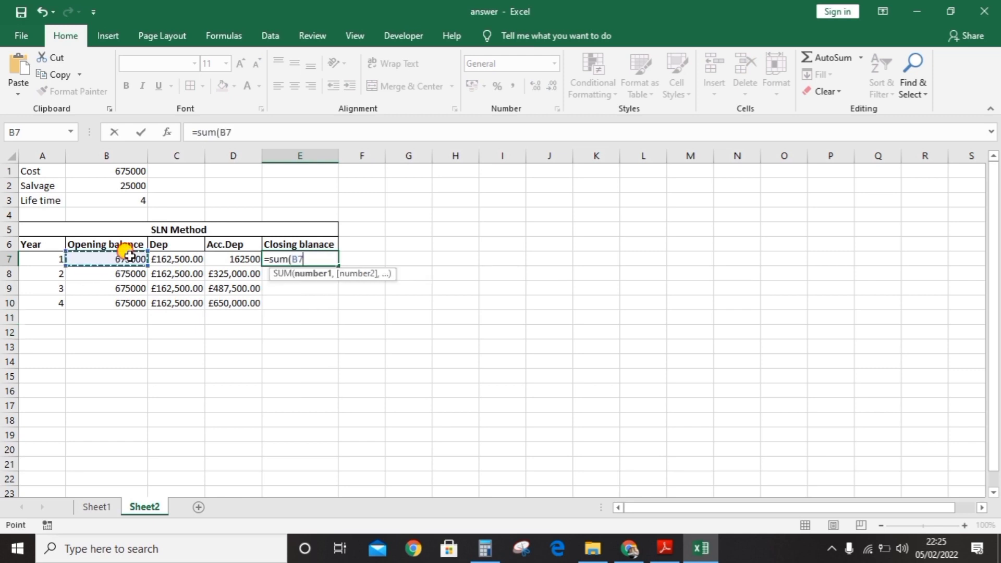
text(-)
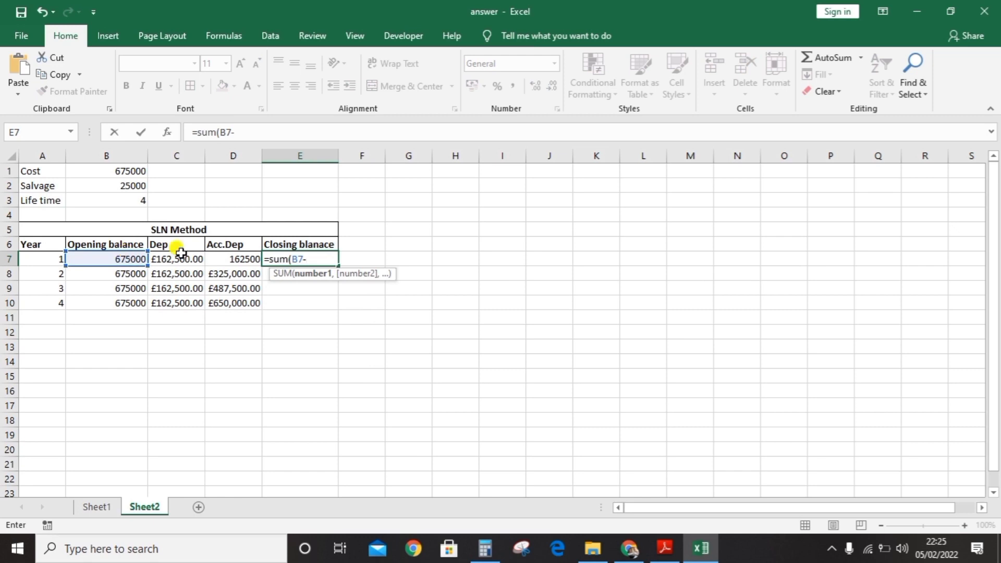
click(232, 259)
key(Return)
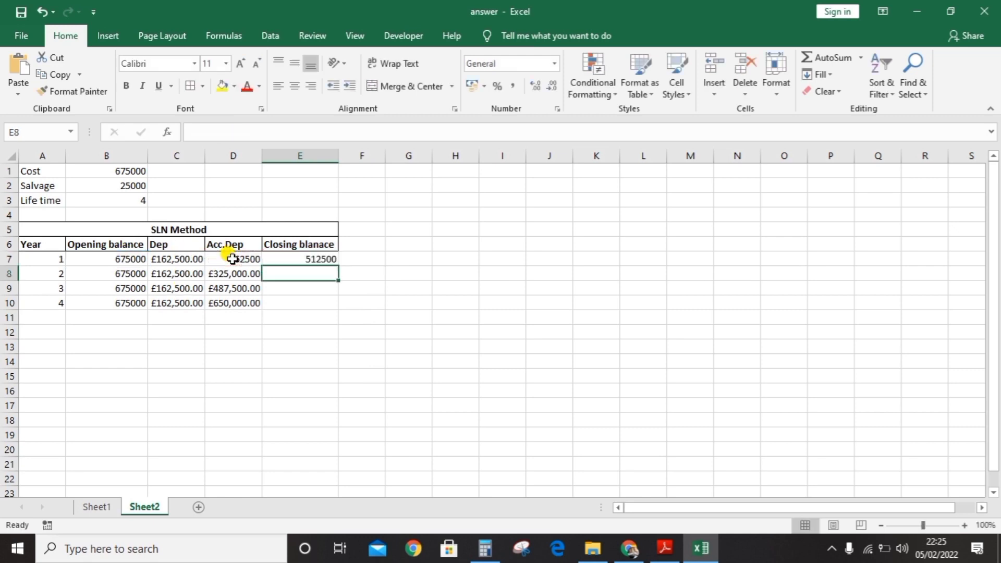
Fill the closing balance formula from E7 down to E10 and highlight E10 in yellow.
click(303, 259)
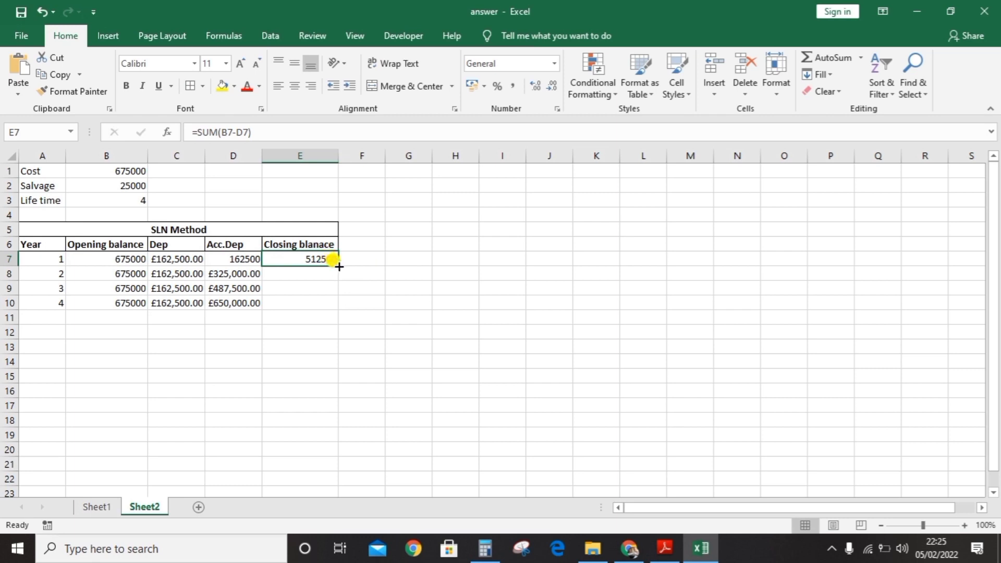
drag(332, 262, 334, 314)
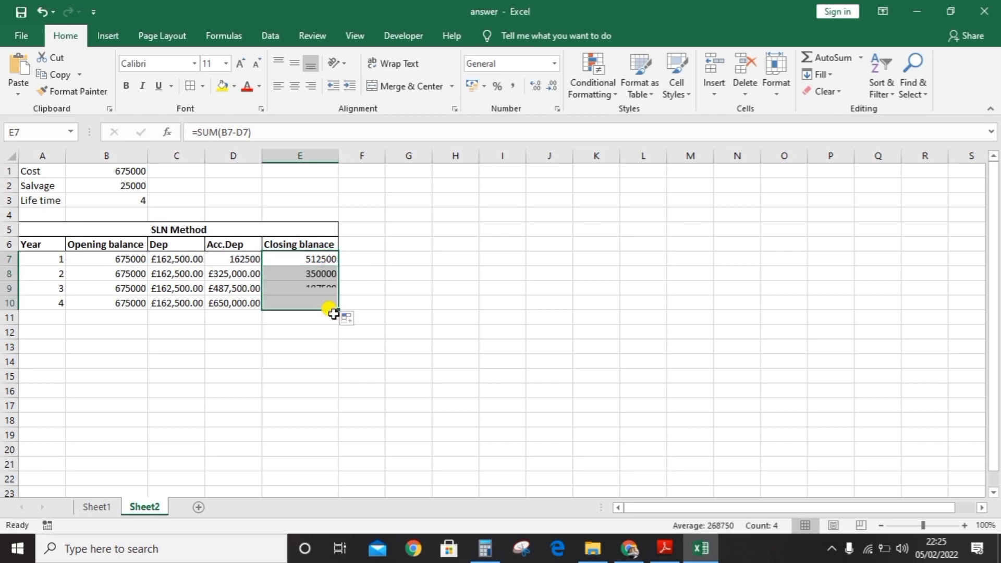
click(328, 304)
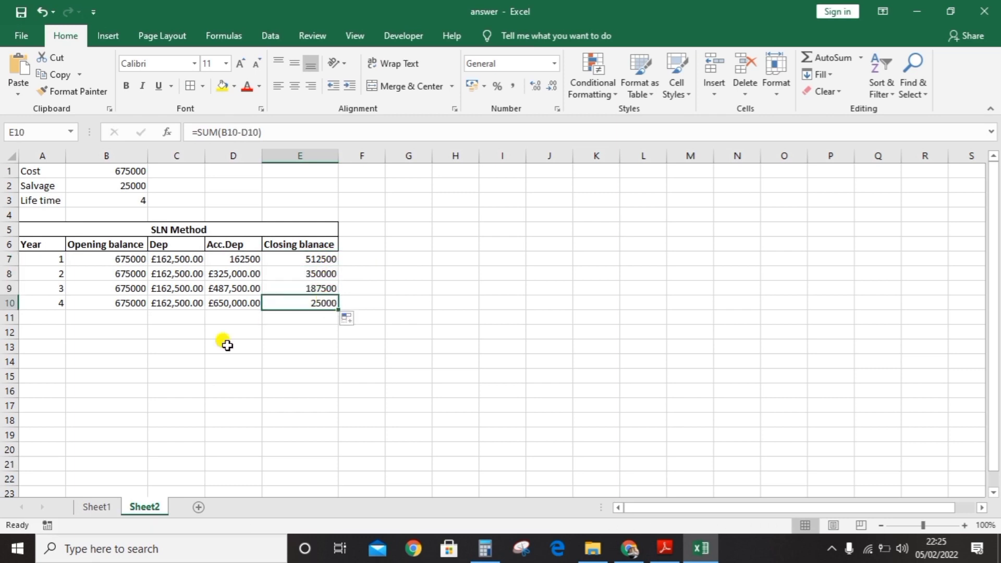
click(221, 86)
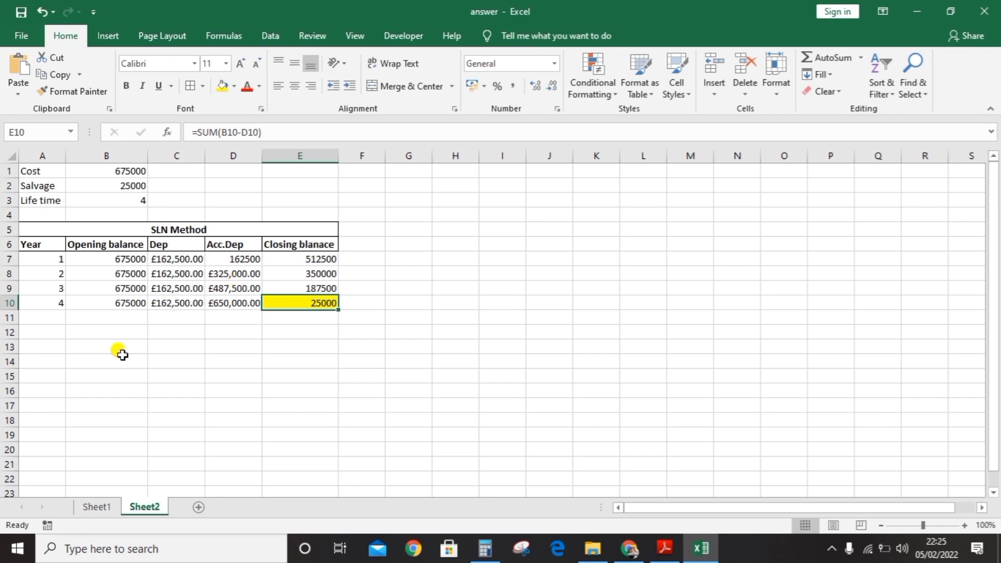
Apply outside borders to the whole SLN Method table in A5:E10.
drag(85, 224, 89, 302)
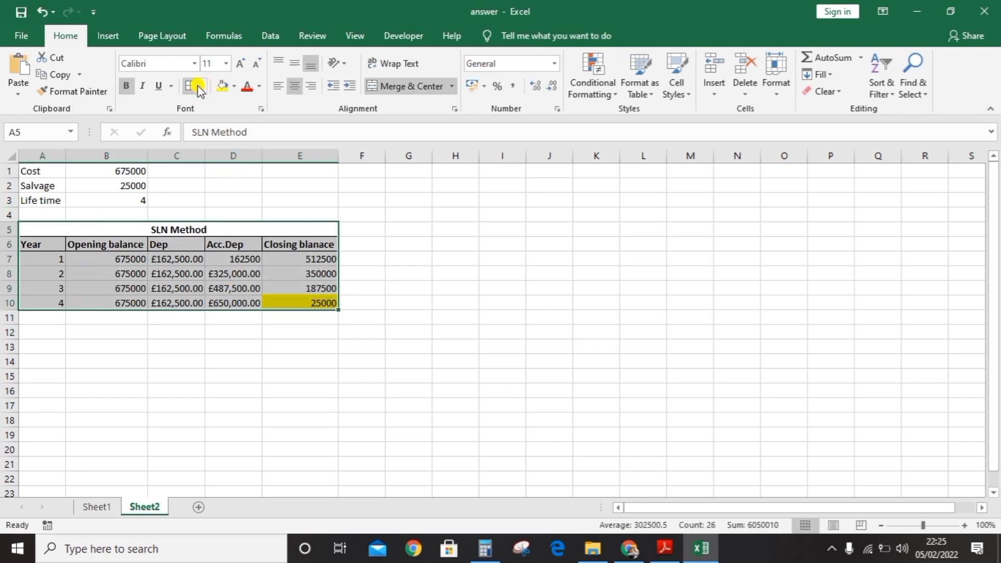
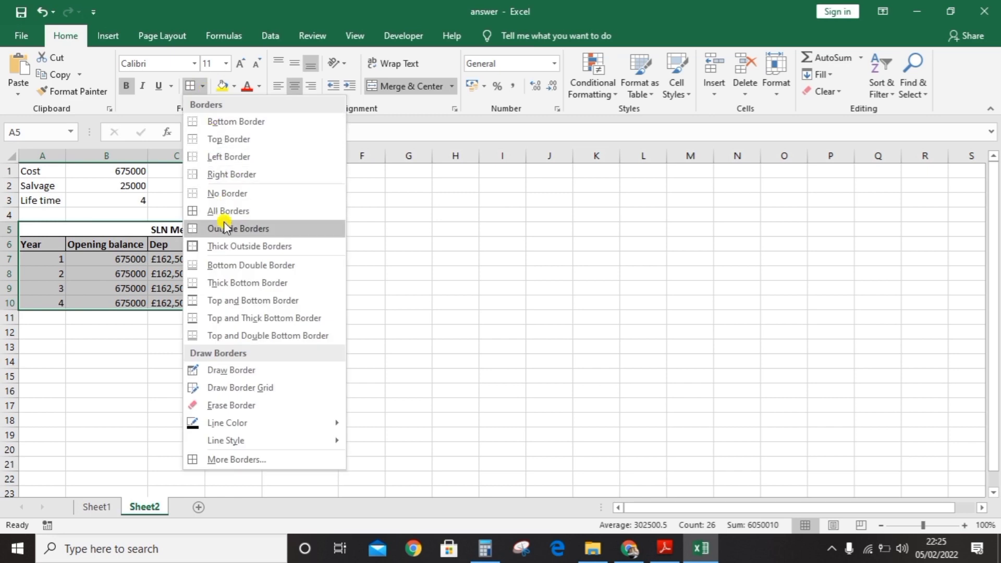
click(224, 215)
click(447, 259)
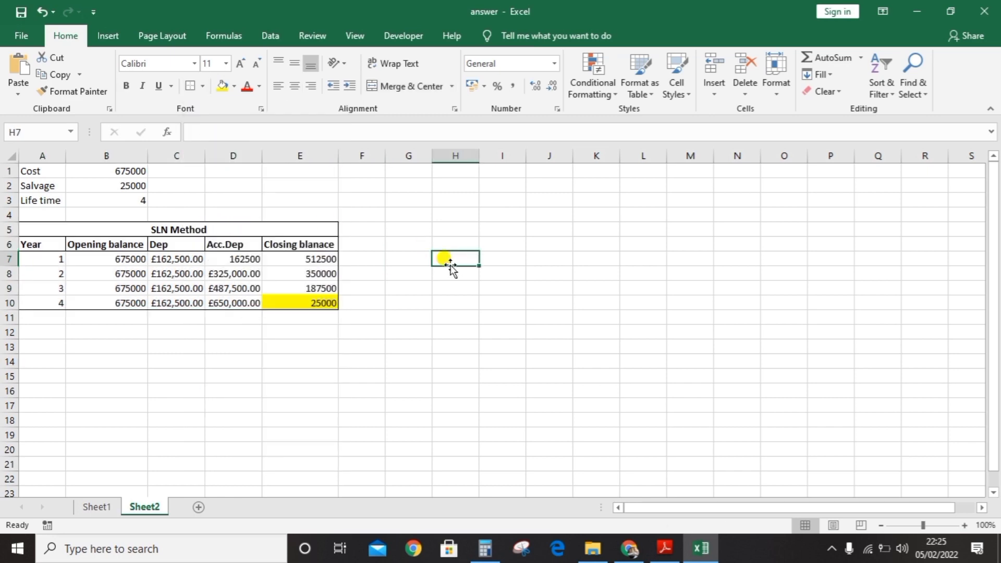
Copy the SLN Method table A5:E10 to G5 and autofit the widths of columns I, J and K.
drag(232, 228, 242, 305)
key(ctrl+c)
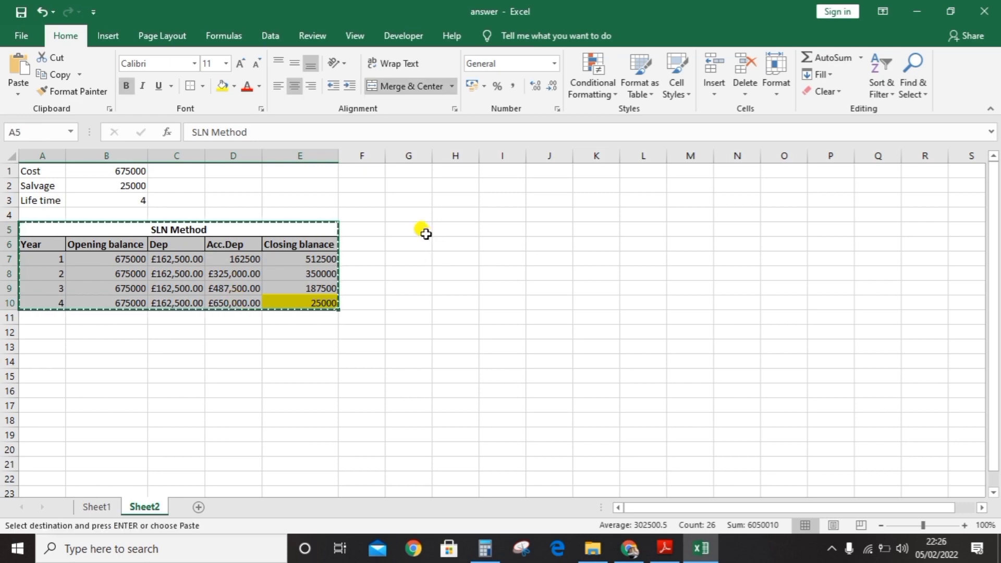
click(420, 227)
key(ctrl+v)
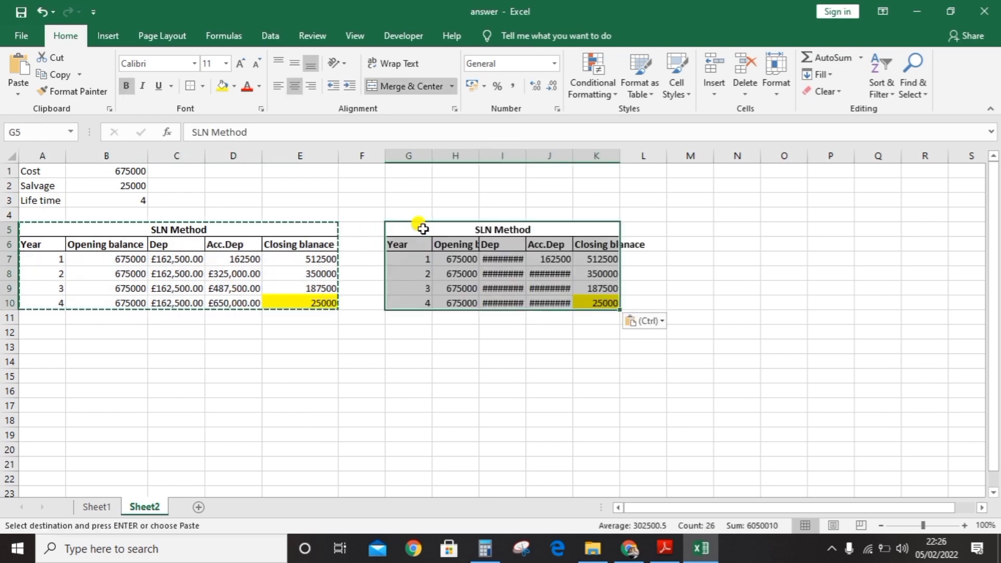
double_click(620, 155)
double_click(525, 155)
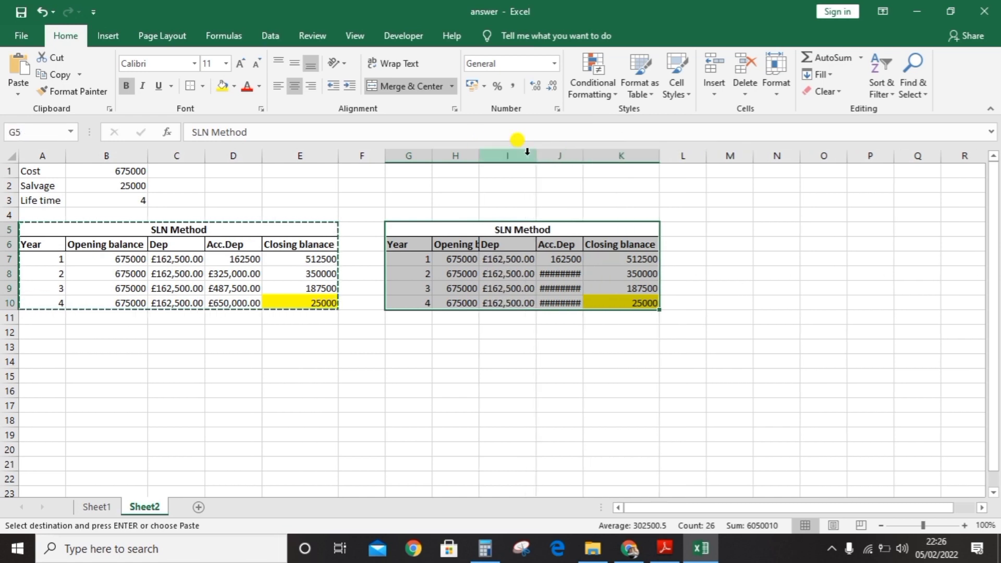
click(583, 155)
double_click(584, 155)
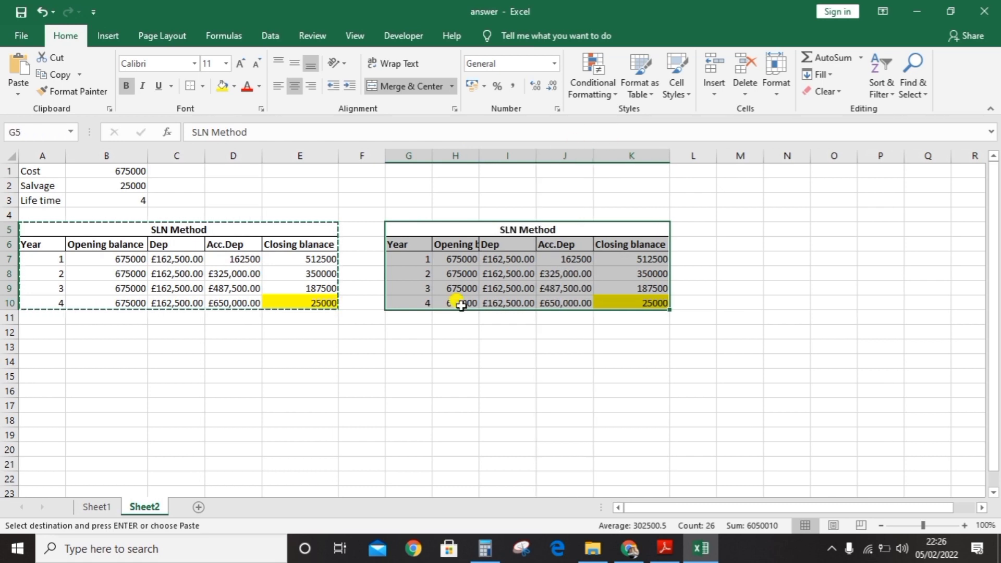
Check the next required method in the exam PDF in Adobe Reader, and retitle the copied table in Excel as SYD Method.
click(458, 299)
key(alt+Tab)
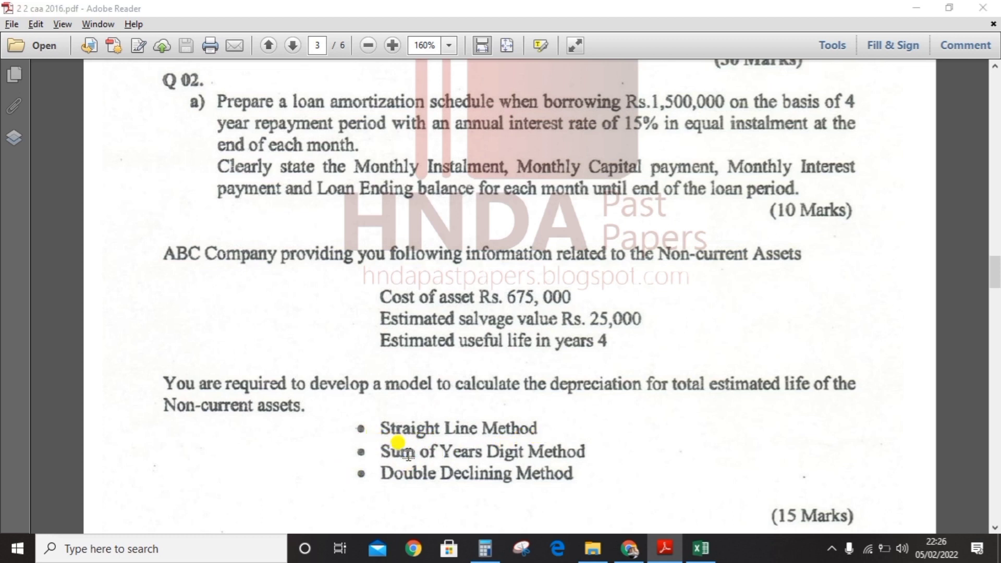
key(alt+Tab)
click(536, 226)
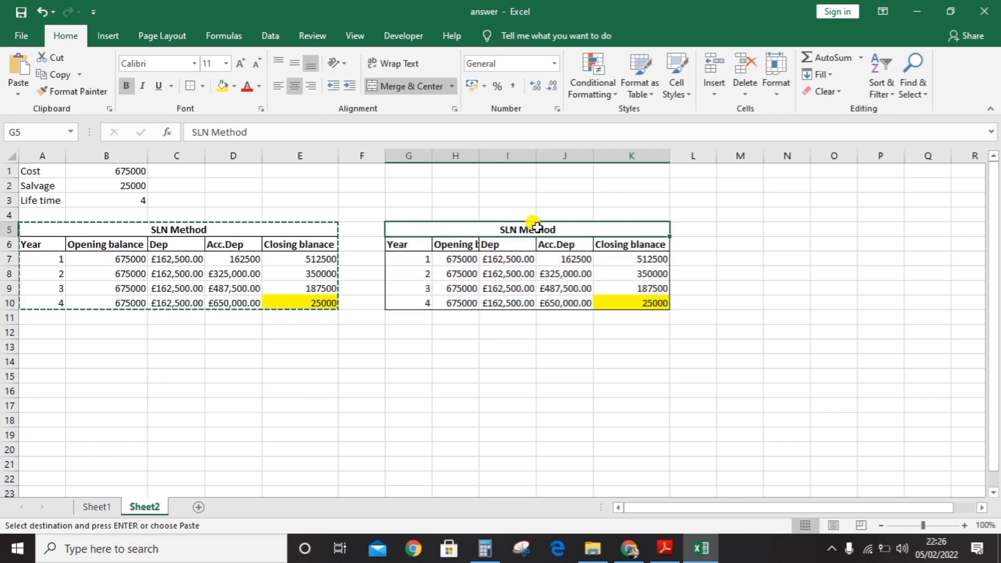
double_click(519, 226)
drag(519, 229, 500, 230)
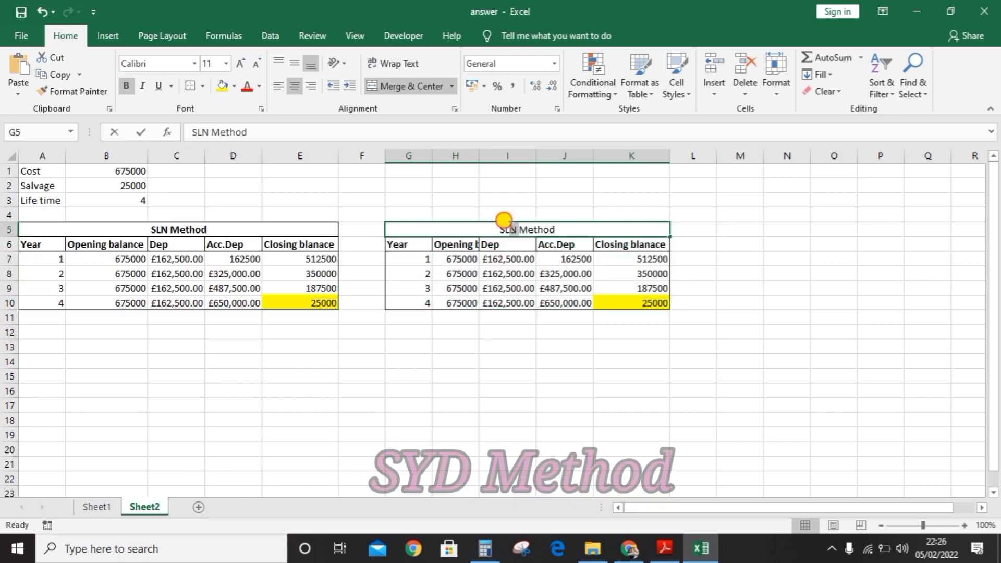
text(SYD)
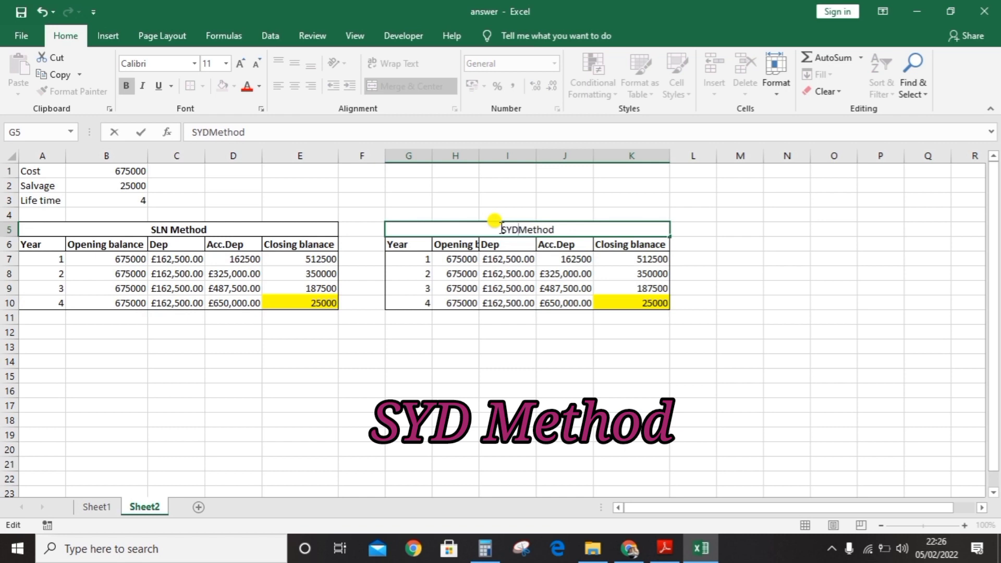
key(Return)
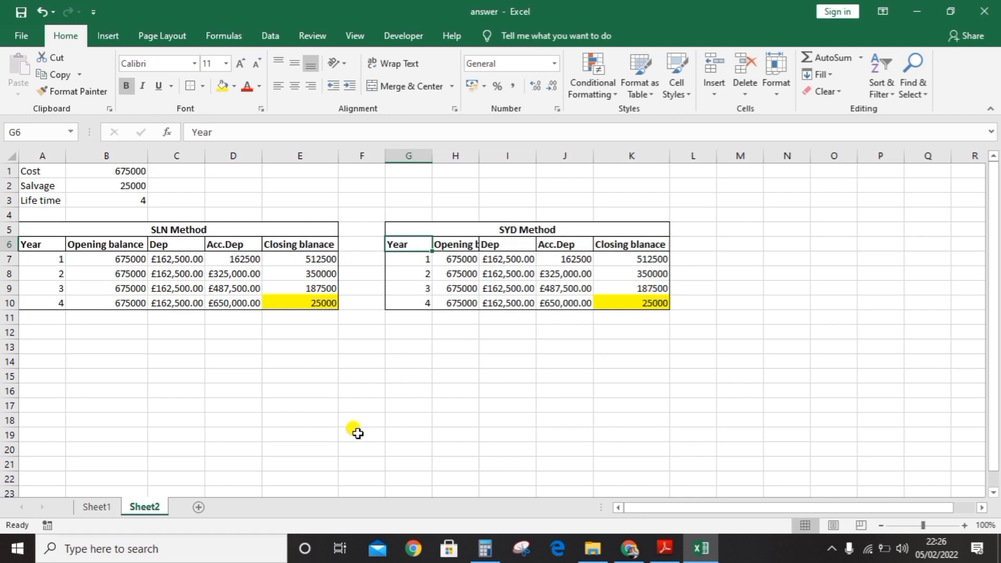
Recheck the method list in the exam PDF and clear the copied depreciation formulas from I7:I10 of the SYD table.
key(alt+Tab)
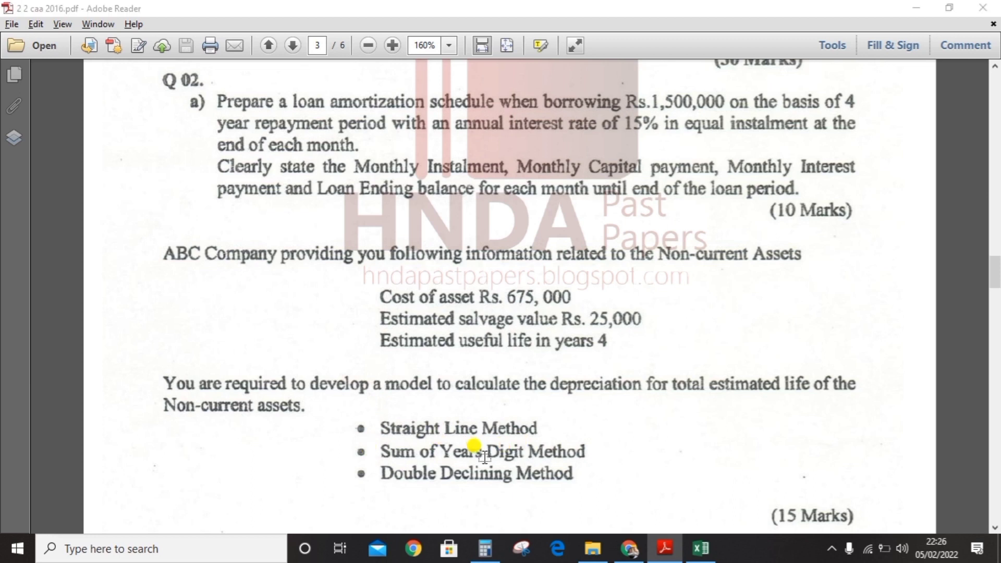
key(alt+Tab)
click(460, 255)
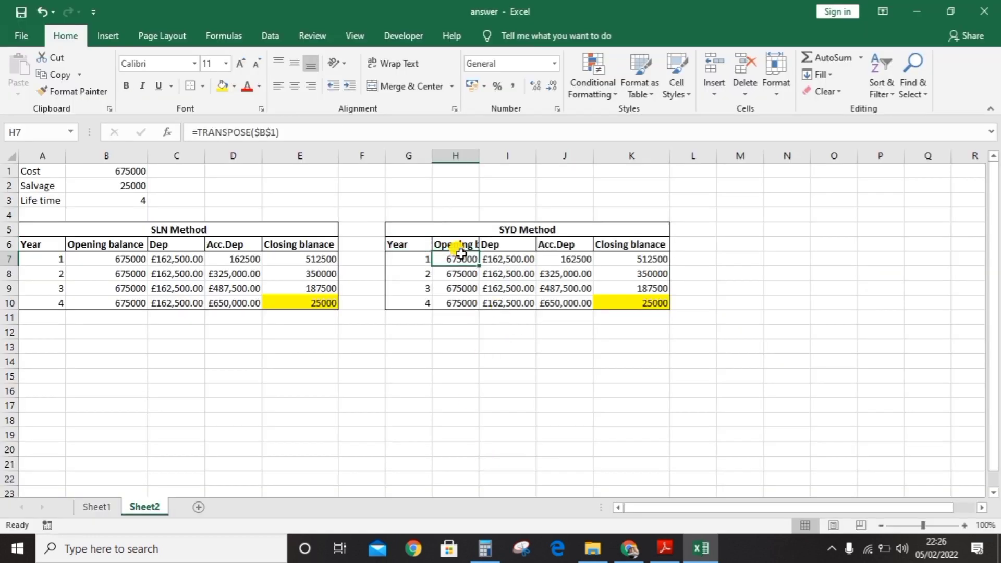
click(505, 259)
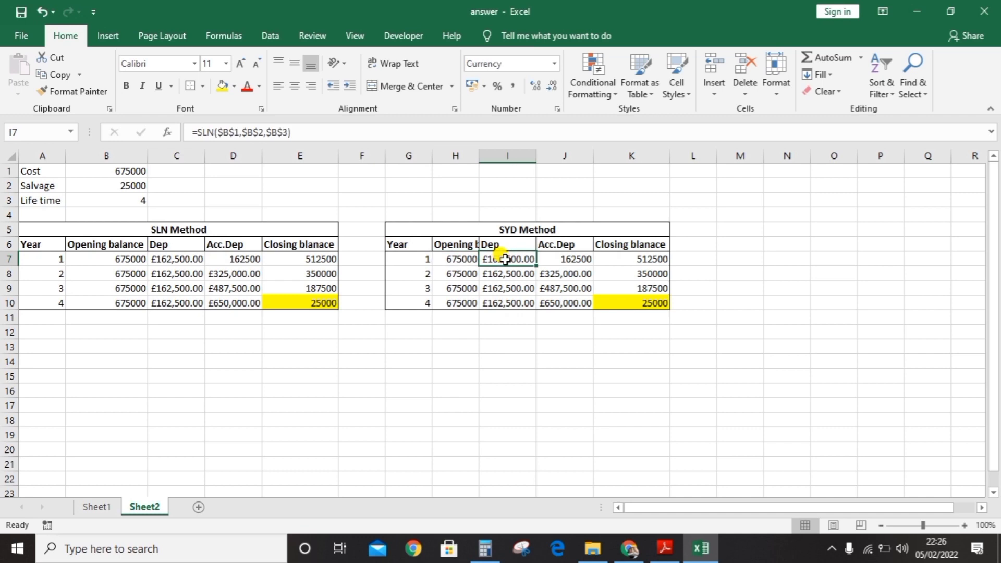
drag(507, 261, 507, 302)
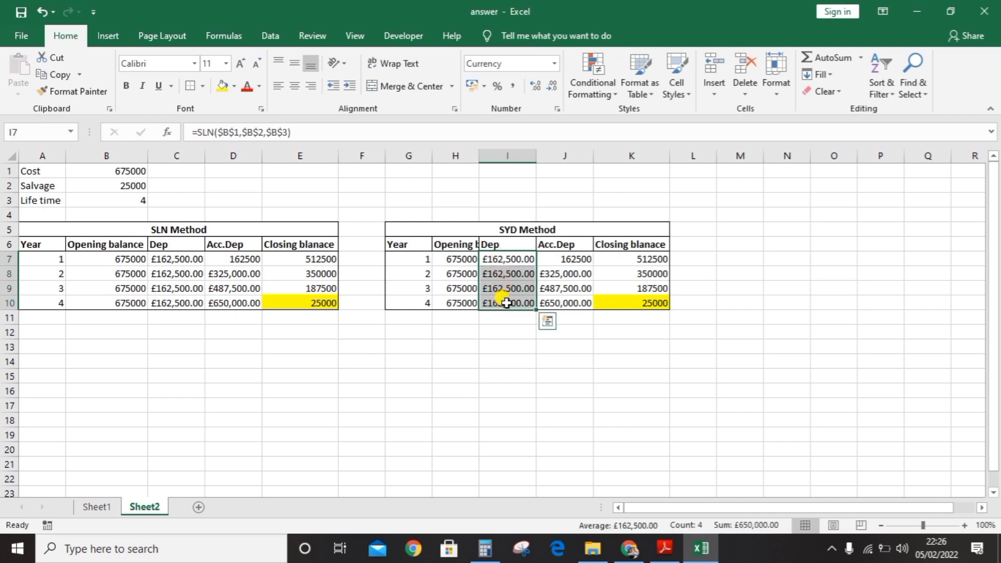
key(Delete)
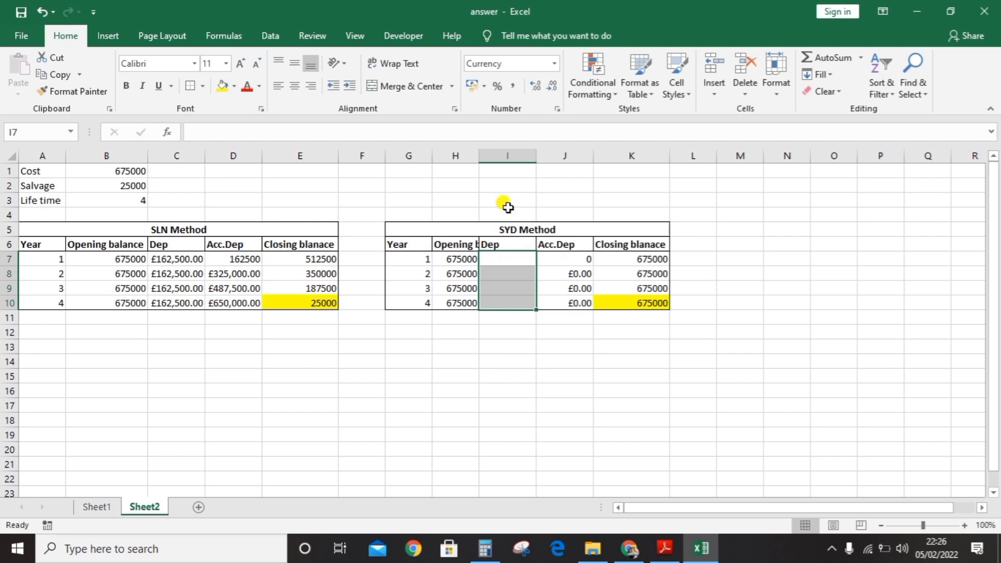
Enter the first-year depreciation formula =SYD($B$1,$B$2,$B$3,G7) in I7 of the SYD Method table.
click(515, 256)
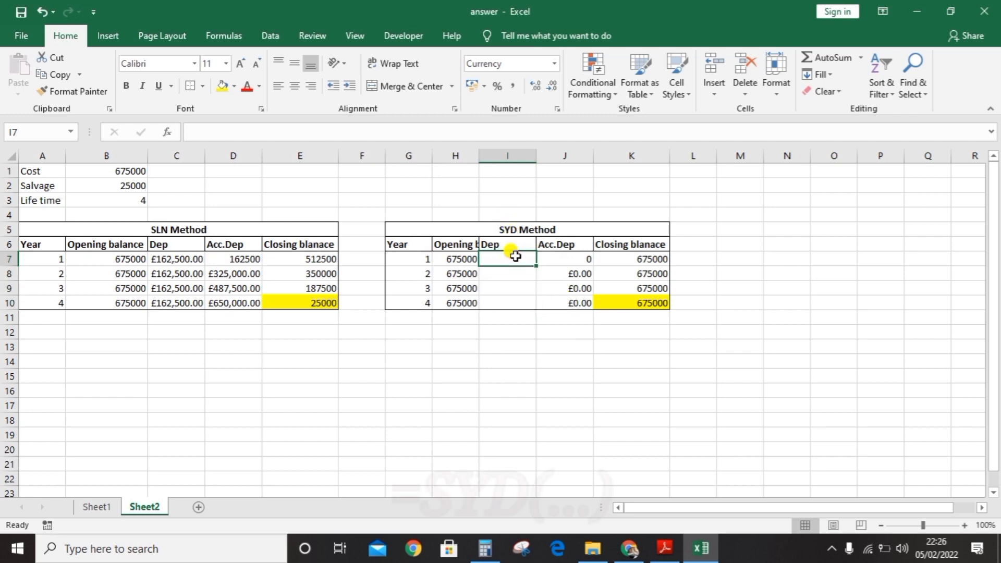
text(=sy)
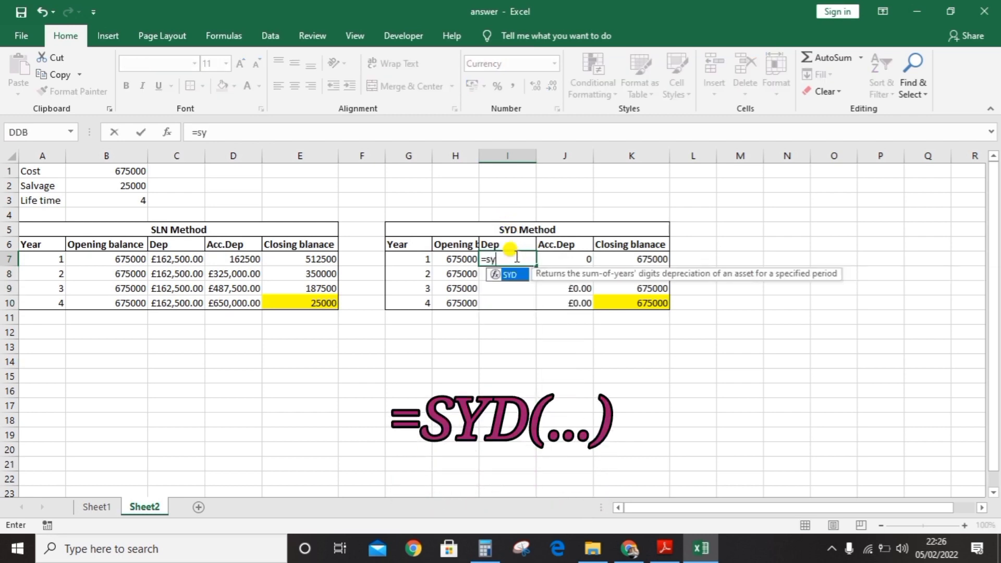
text(d()
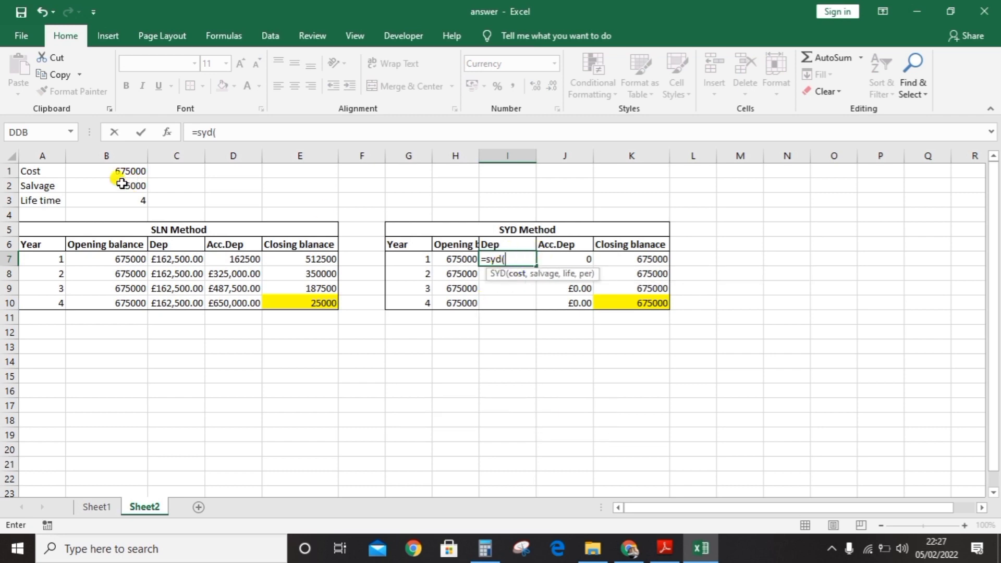
click(136, 168)
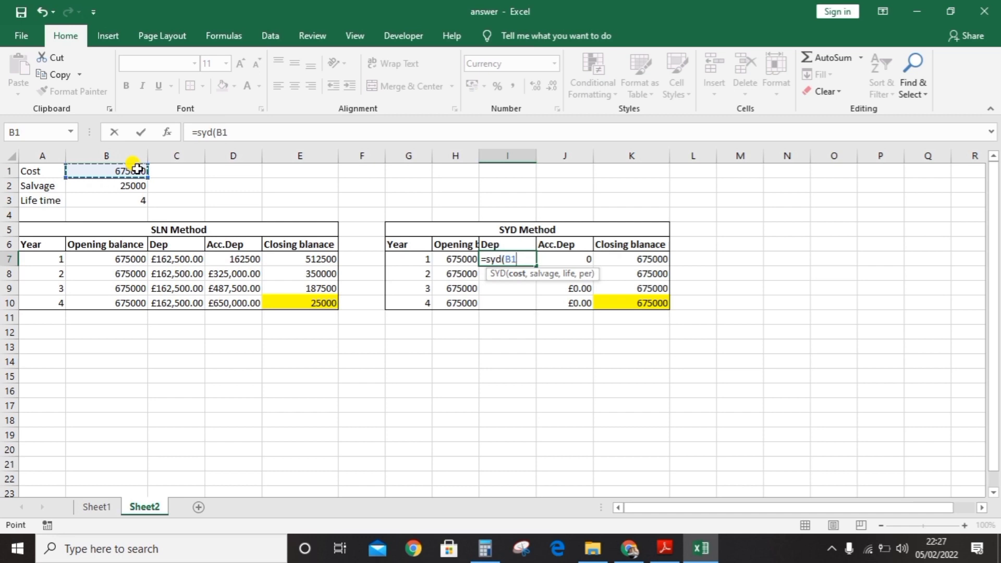
key(F4)
text(,)
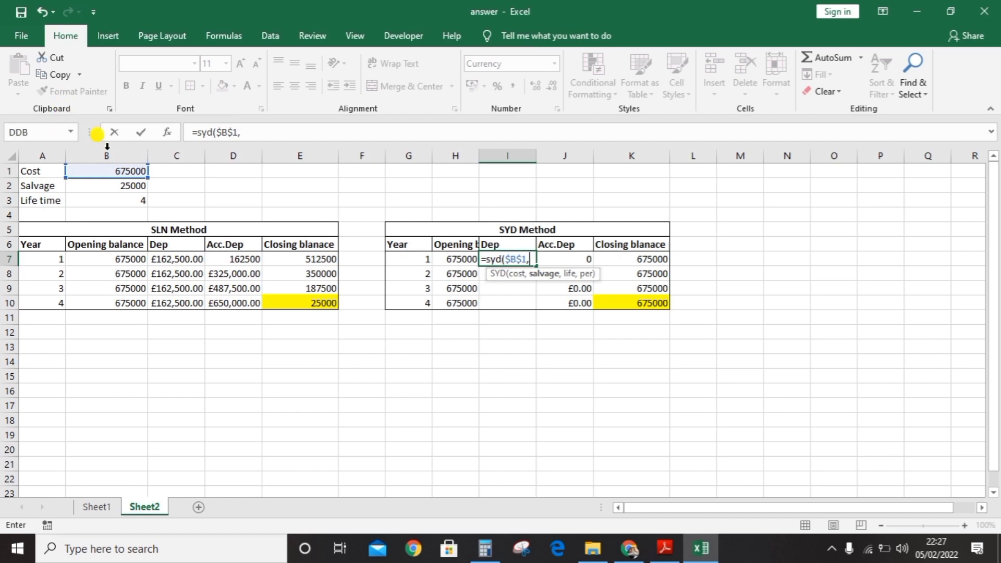
click(106, 185)
key(F4)
text(,)
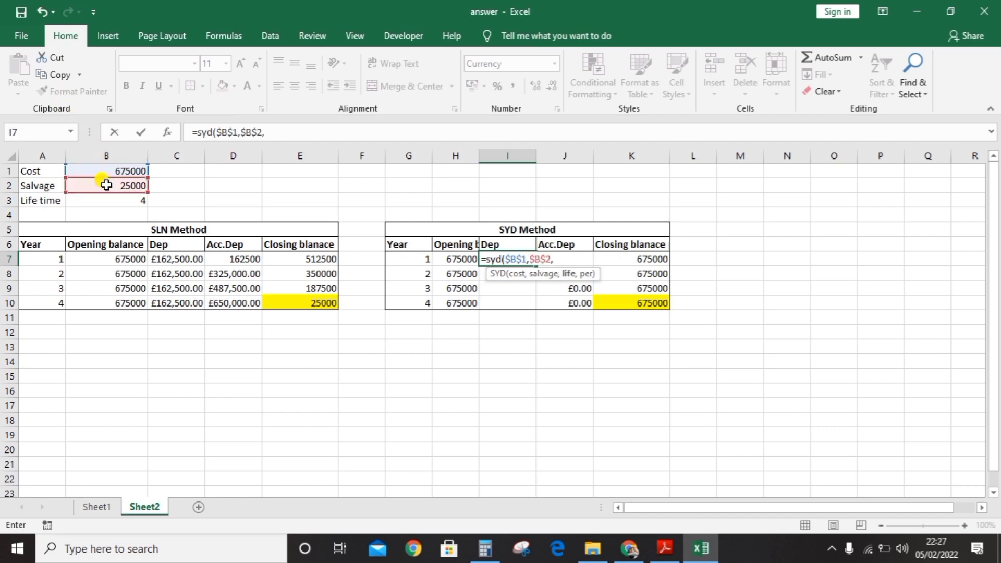
click(128, 201)
key(F4)
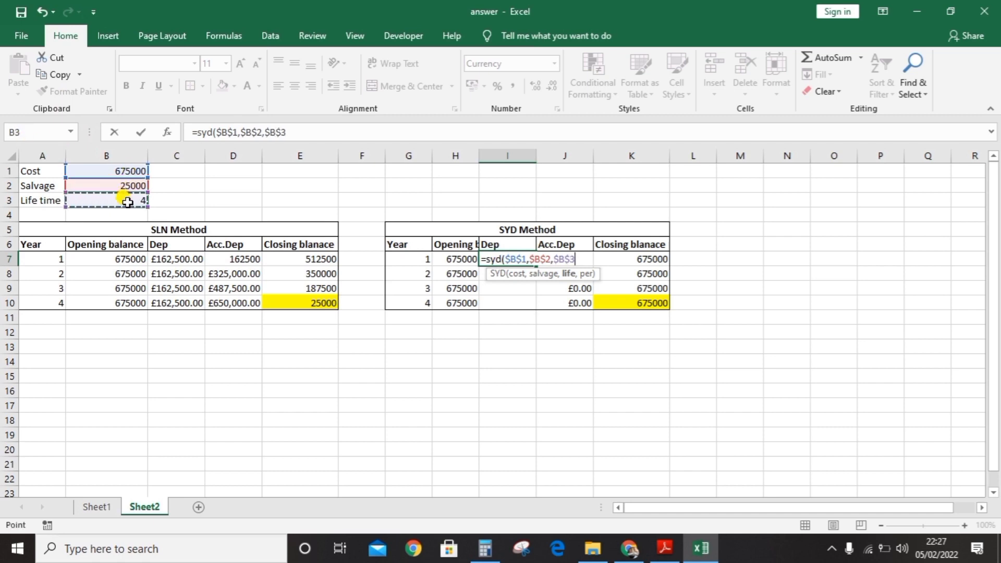
text(,)
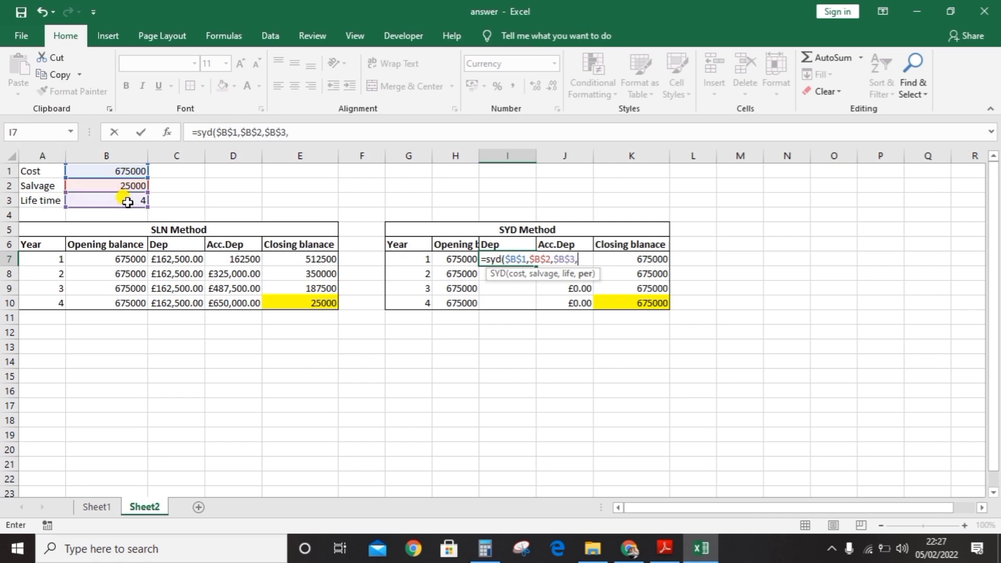
click(409, 259)
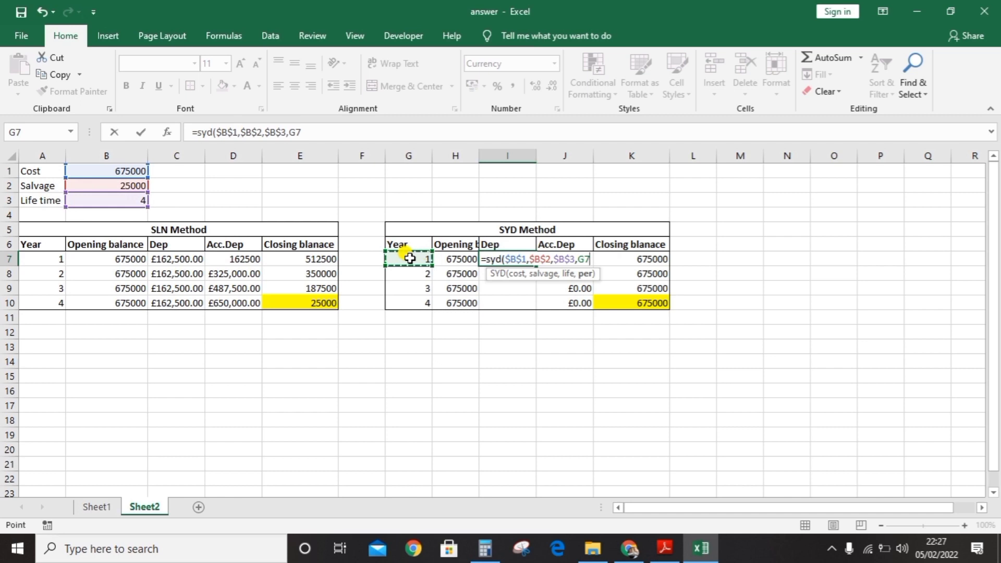
text())
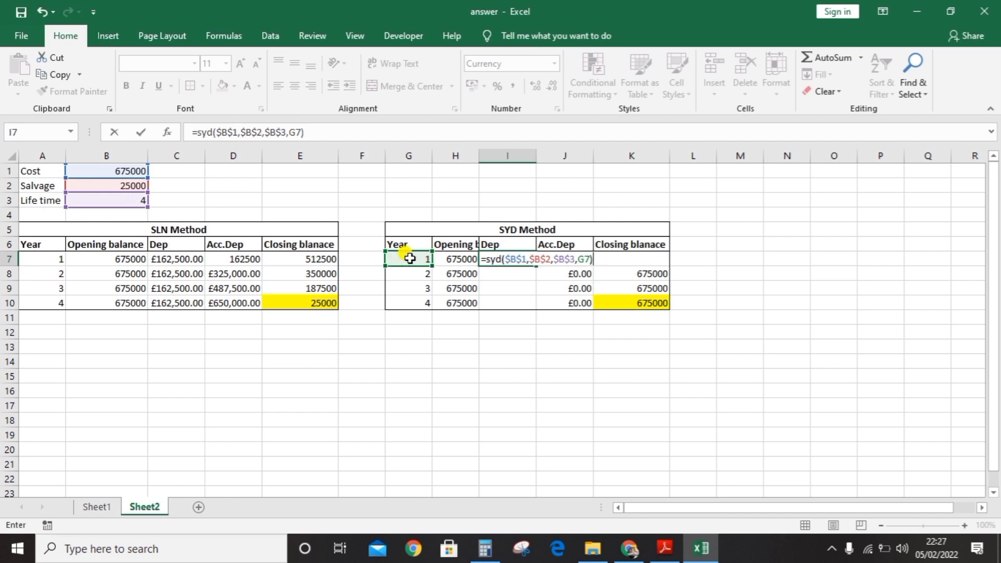
key(Return)
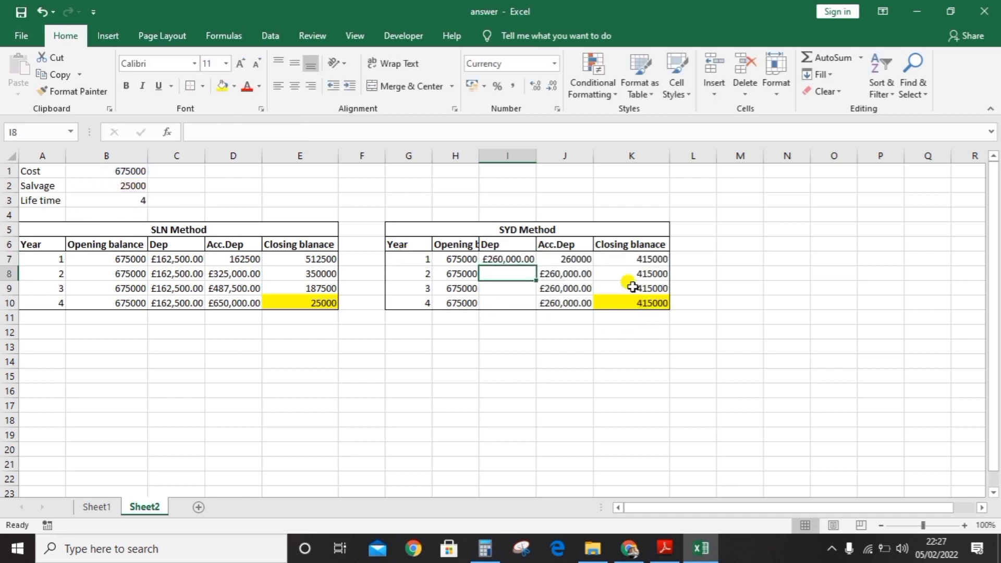
Fill the SYD formula from I7 down to I10, and check the accumulated depreciation and final closing balance formulas.
click(507, 256)
drag(536, 266, 534, 310)
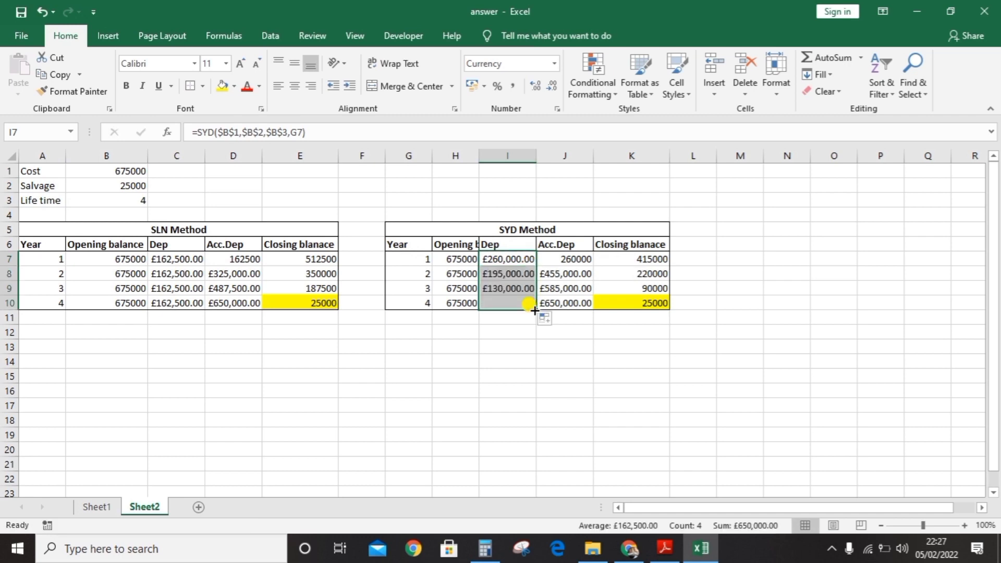
click(571, 268)
click(568, 251)
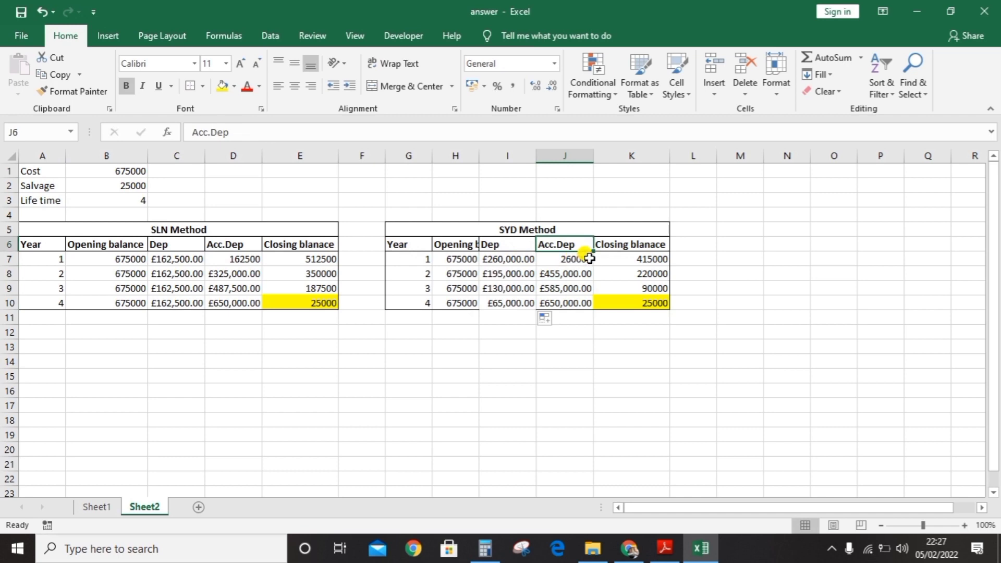
double_click(586, 259)
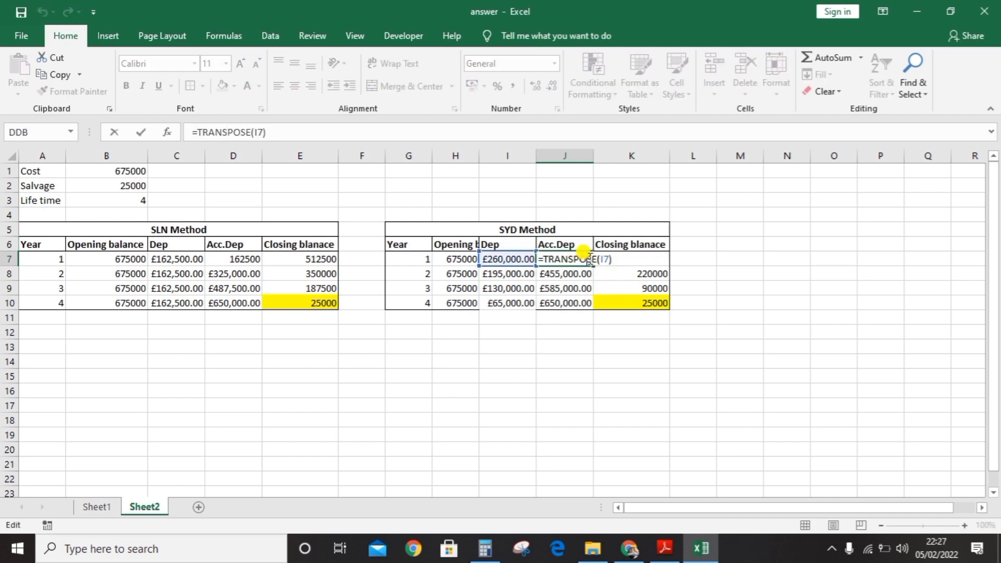
key(Return)
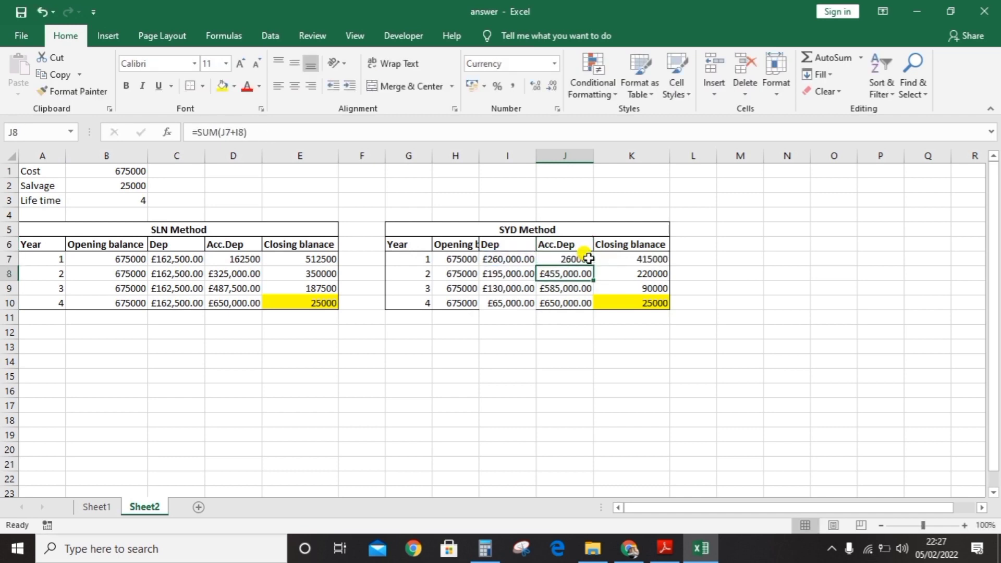
click(641, 302)
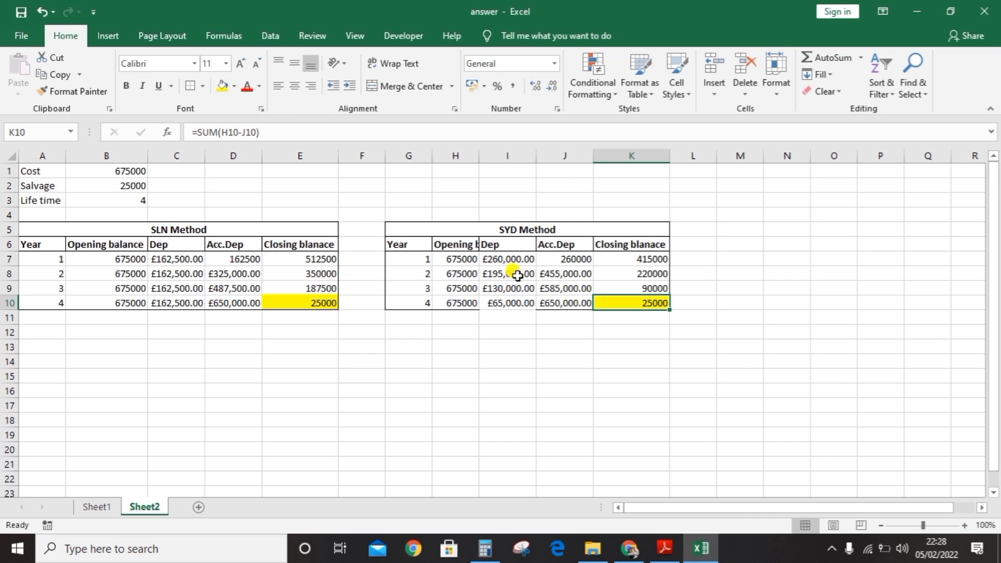
Copy the SYD Method table G5:K10 to A13, below the SLN Method table.
click(40, 345)
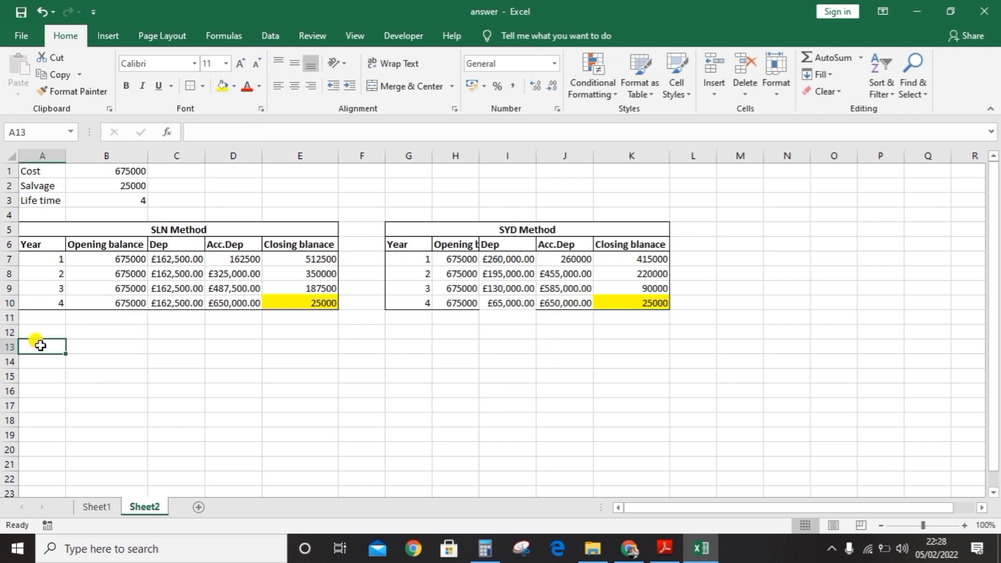
drag(407, 225, 417, 313)
key(ctrl+c)
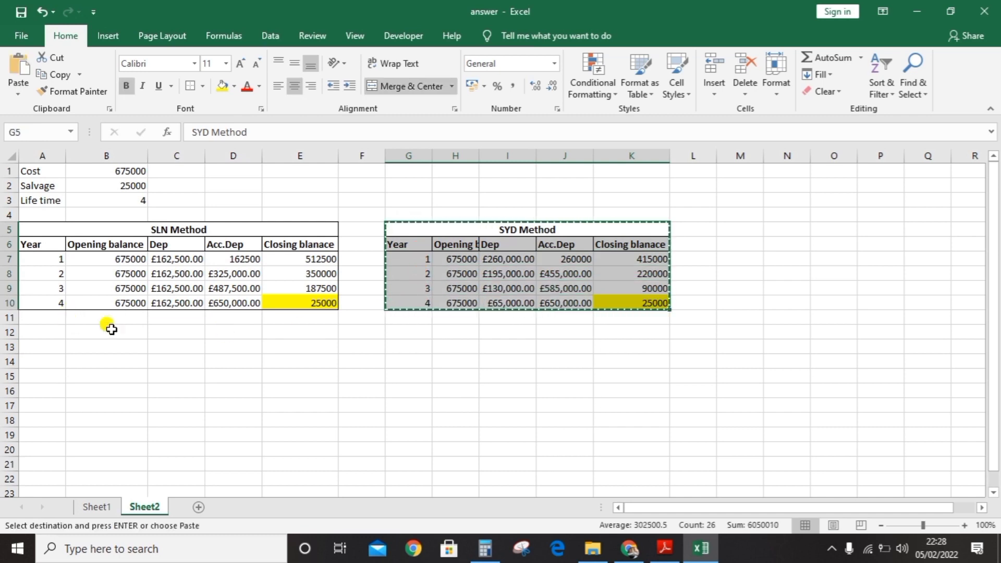
click(54, 350)
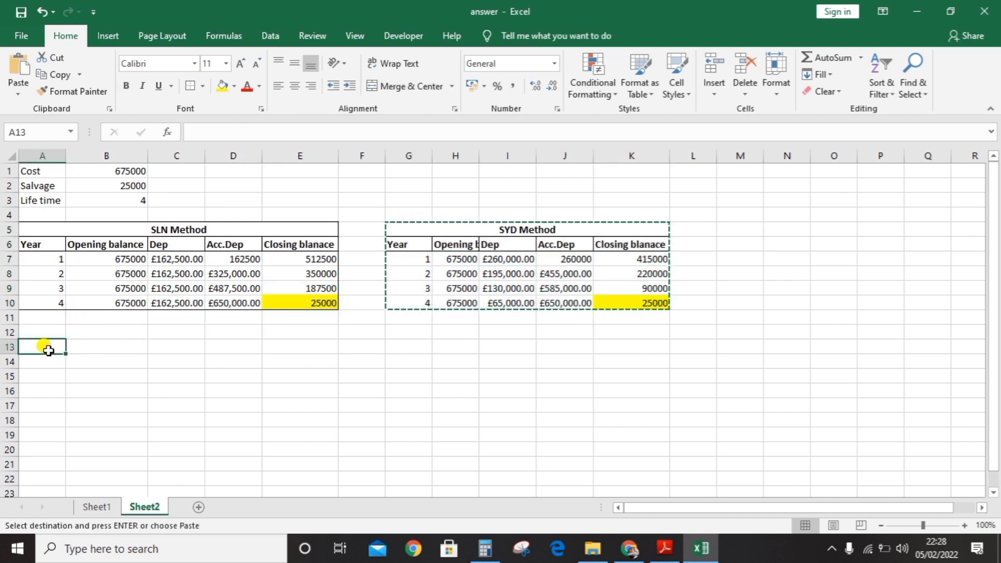
key(ctrl+v)
Check the third required method in the exam PDF in Adobe Reader, and retitle the copied table in Excel as DB Method.
click(195, 350)
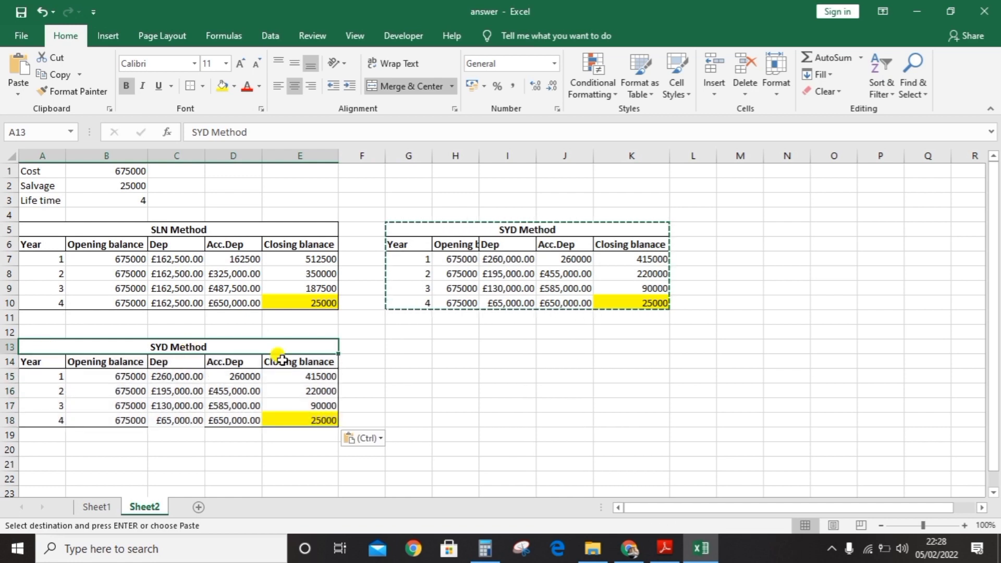
click(665, 547)
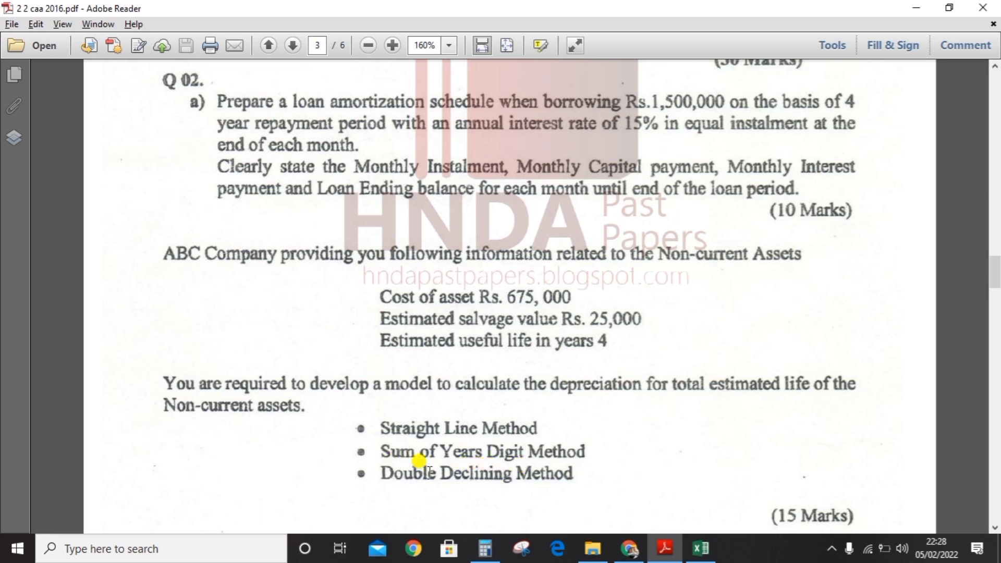
key(alt+Tab)
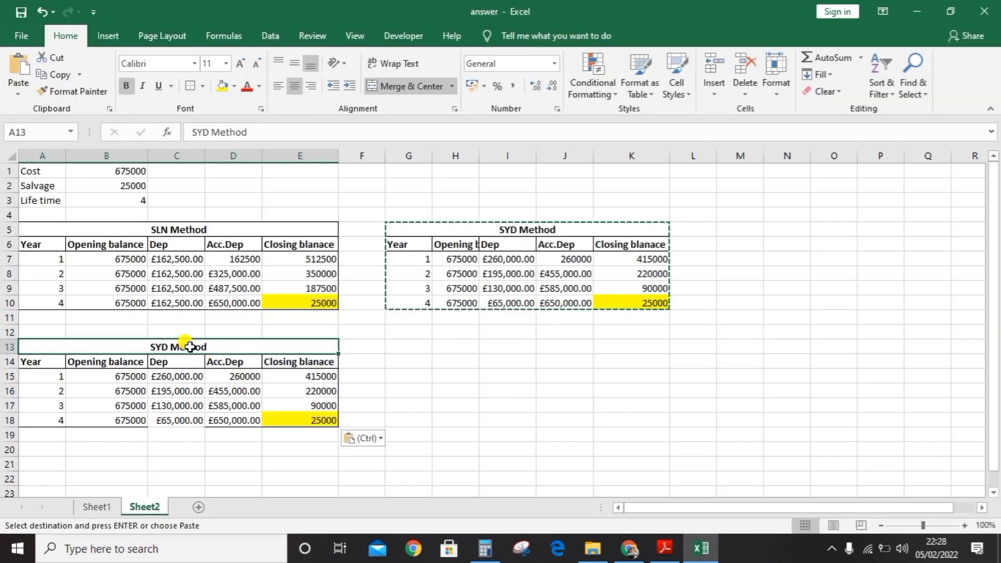
key(F2)
double_click(168, 347)
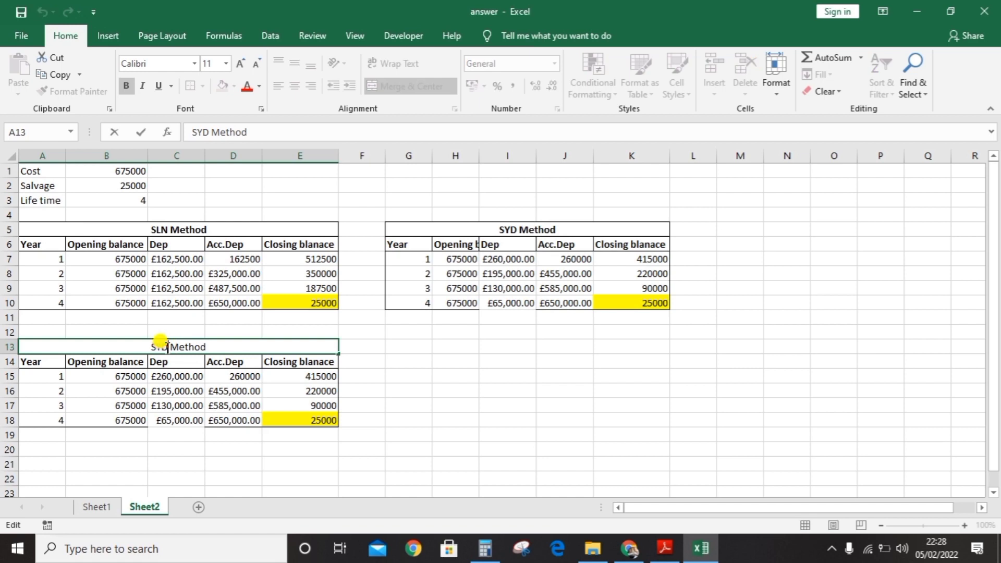
key(BackSpace)
key(BackSpace)
key(BackSpace)
text(DB)
key(Return)
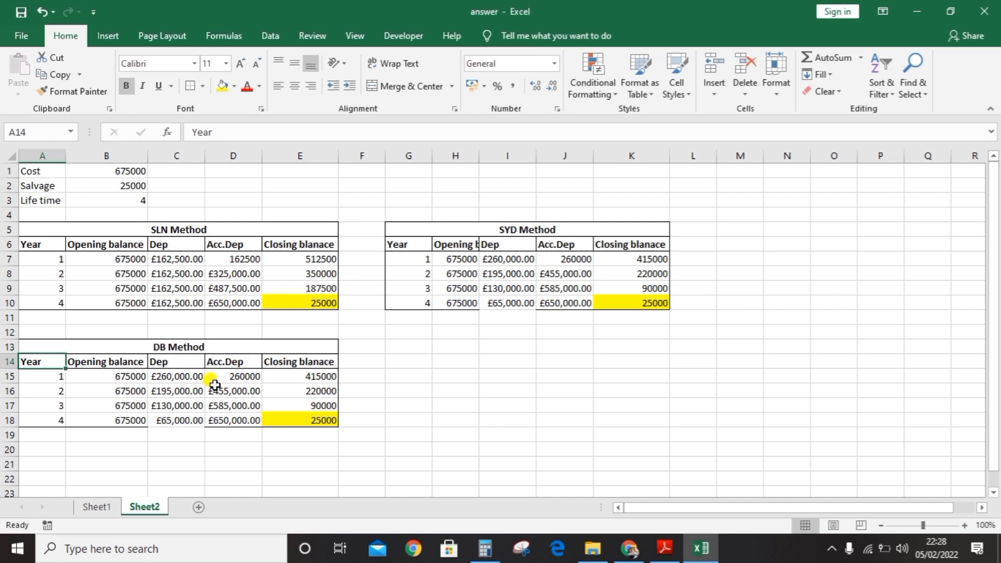
Clear the copied depreciation formulas from C15:C18 of the DB Method table.
click(141, 374)
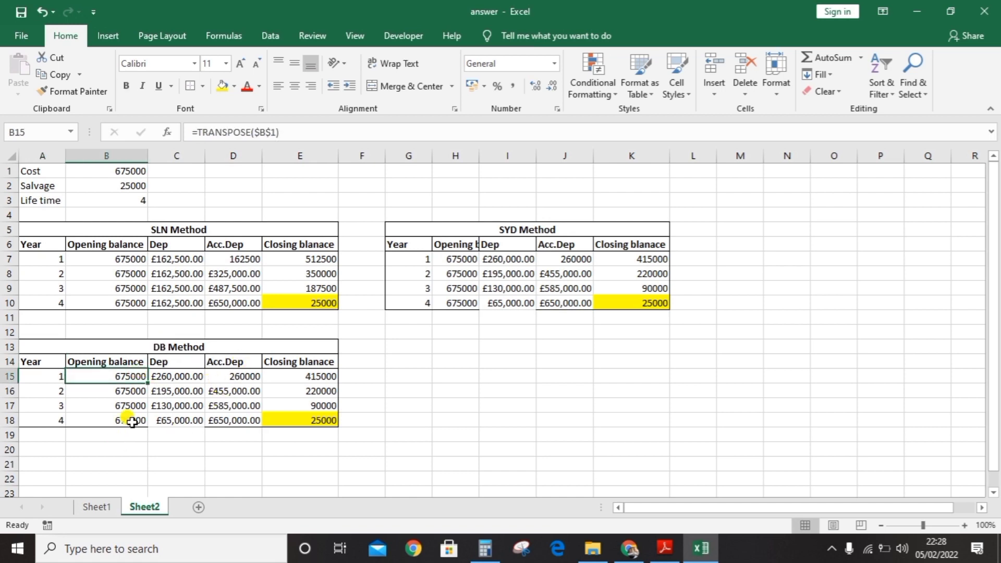
click(174, 376)
drag(186, 376, 186, 422)
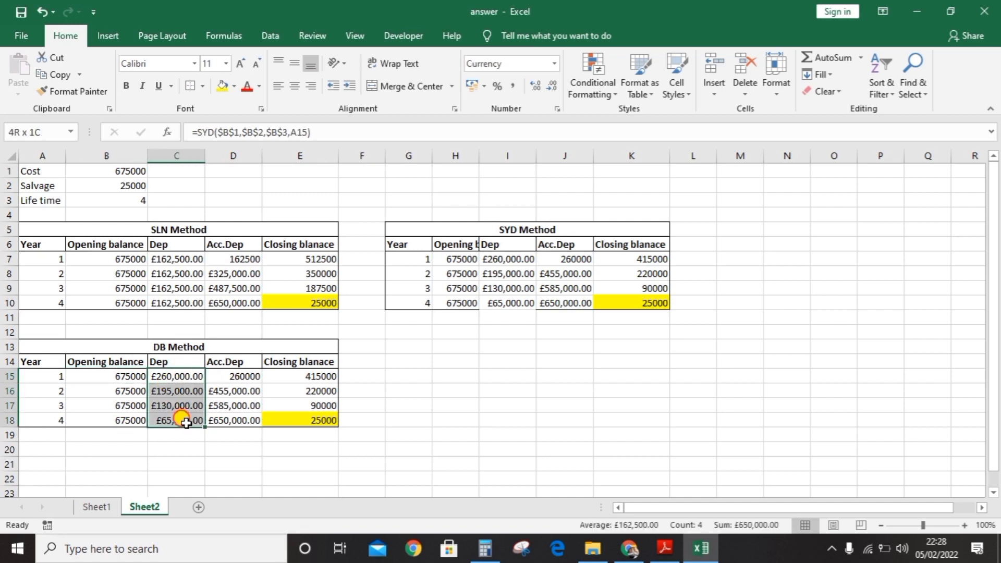
key(Delete)
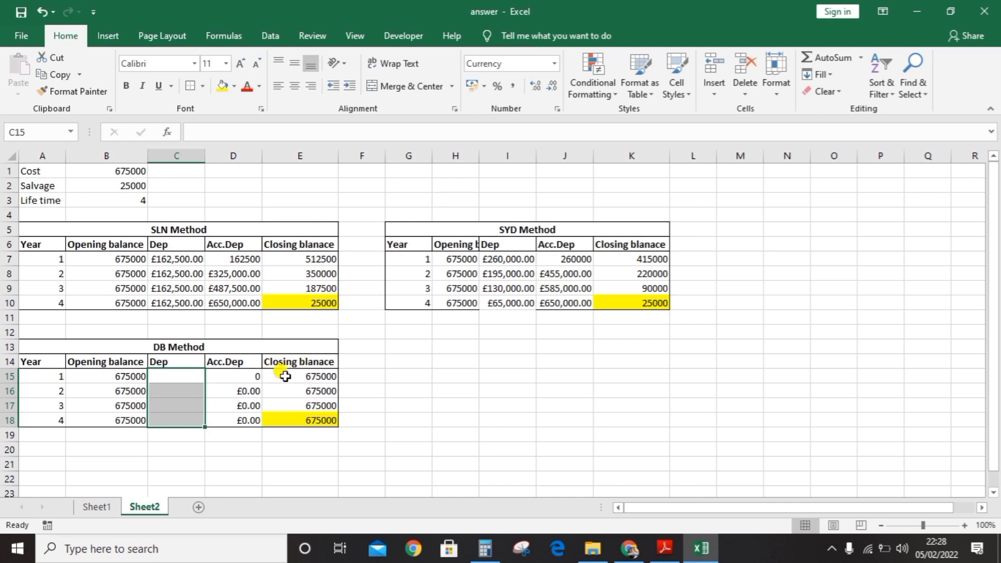
Enter =DB($B$1,$B$2,$B$3,A15) in C15 as the year 1 depreciation of the DB Method table.
click(192, 375)
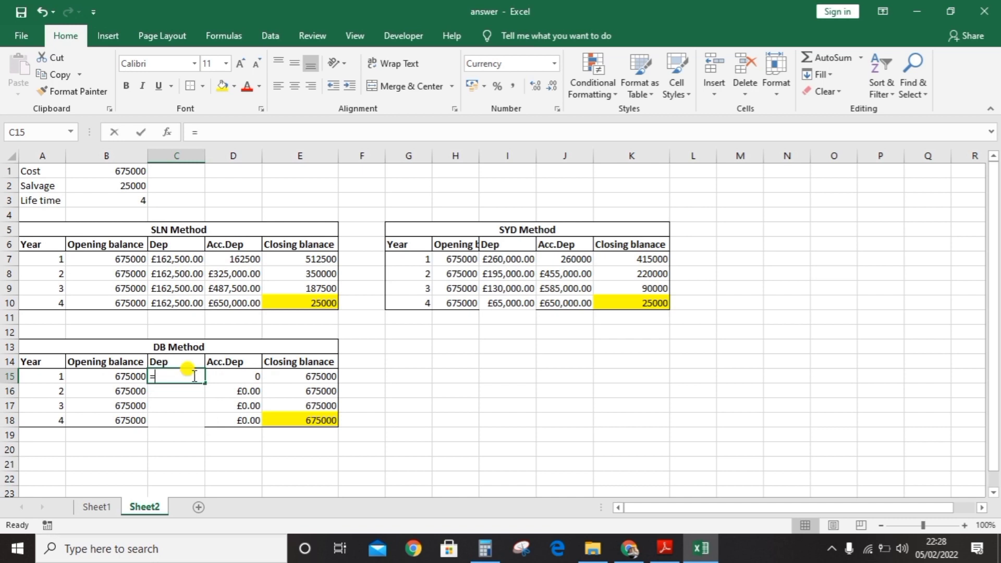
text(=dd)
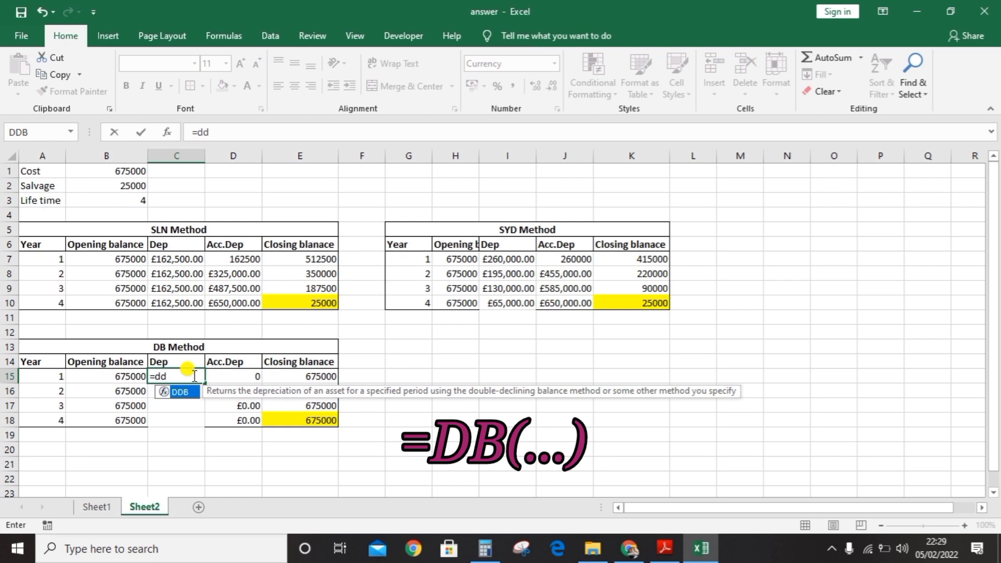
key(BackSpace)
text(b)
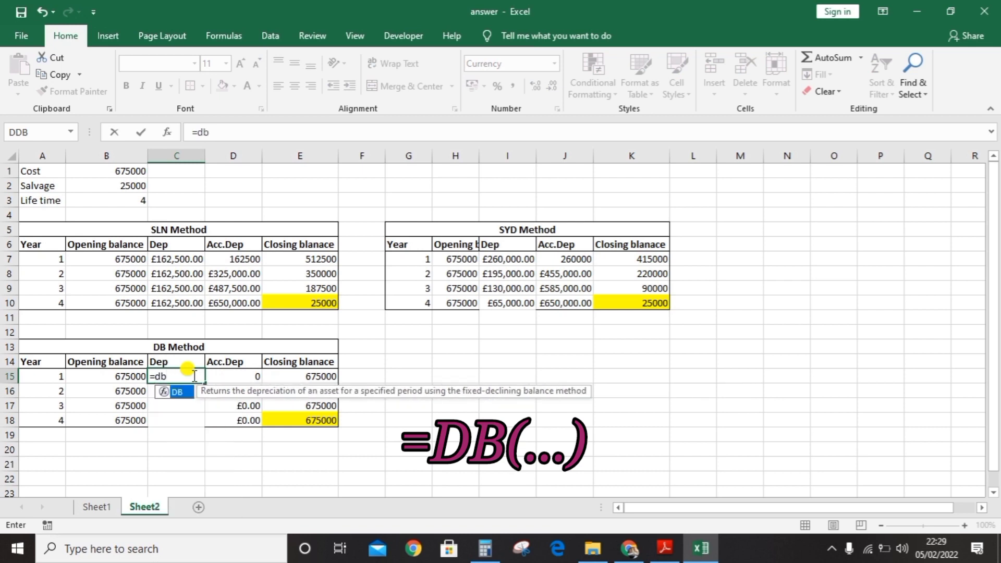
text(()
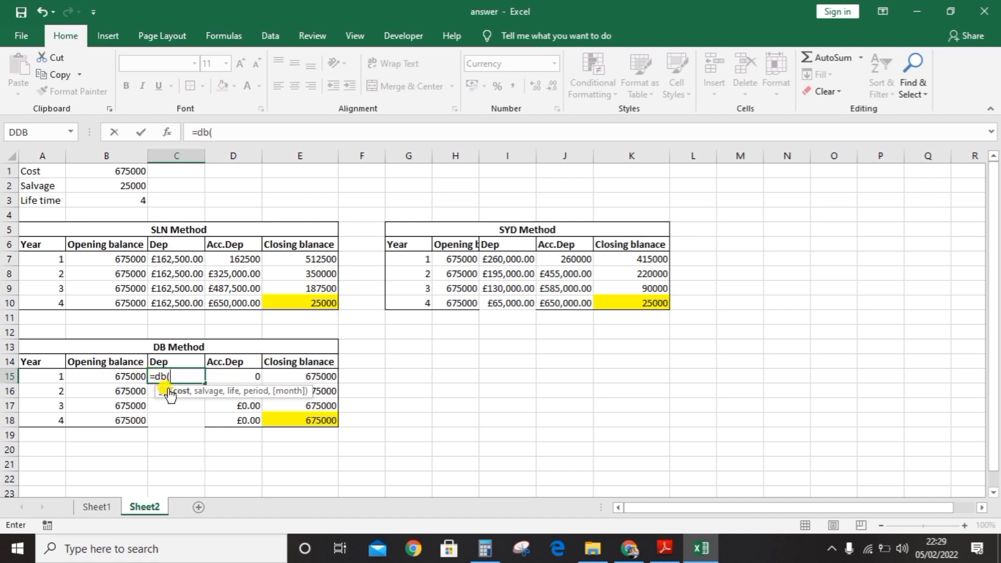
click(105, 168)
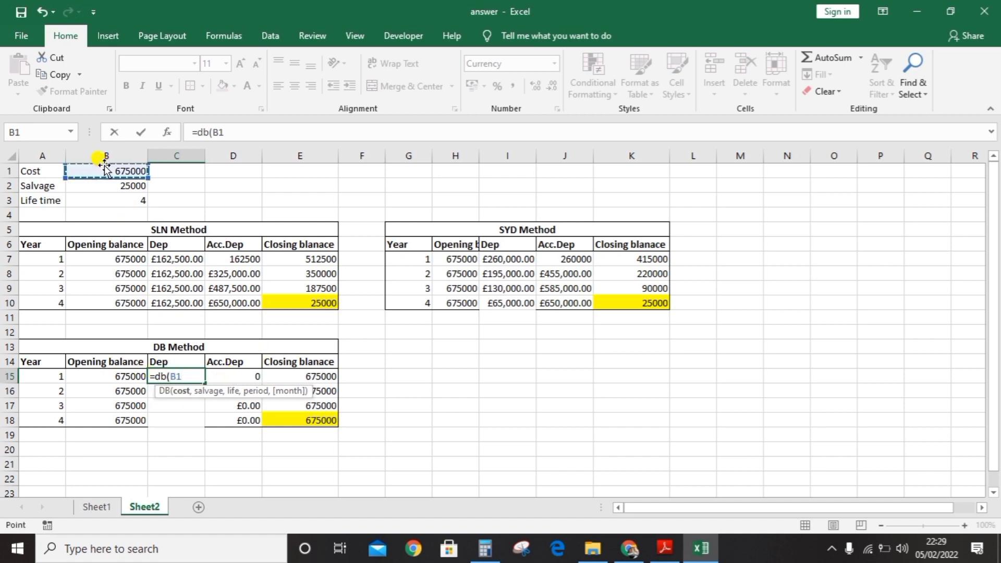
key(F4)
text(,)
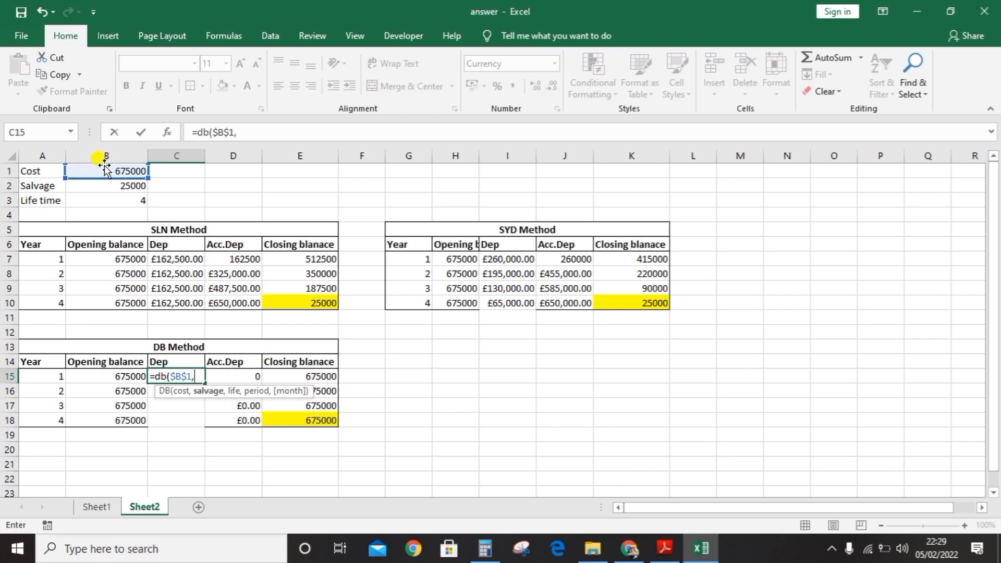
click(119, 184)
key(F4)
text(,)
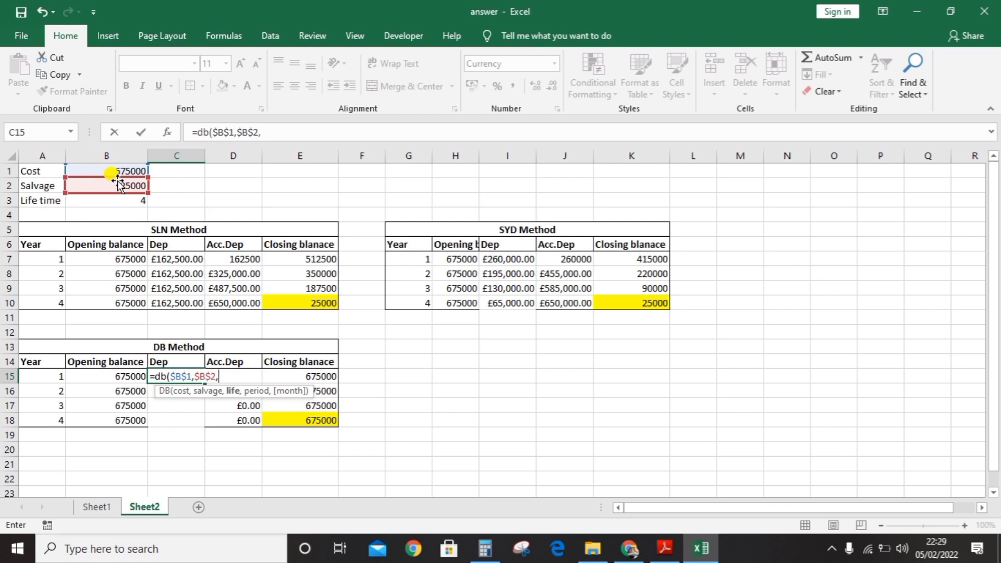
click(123, 198)
key(F4)
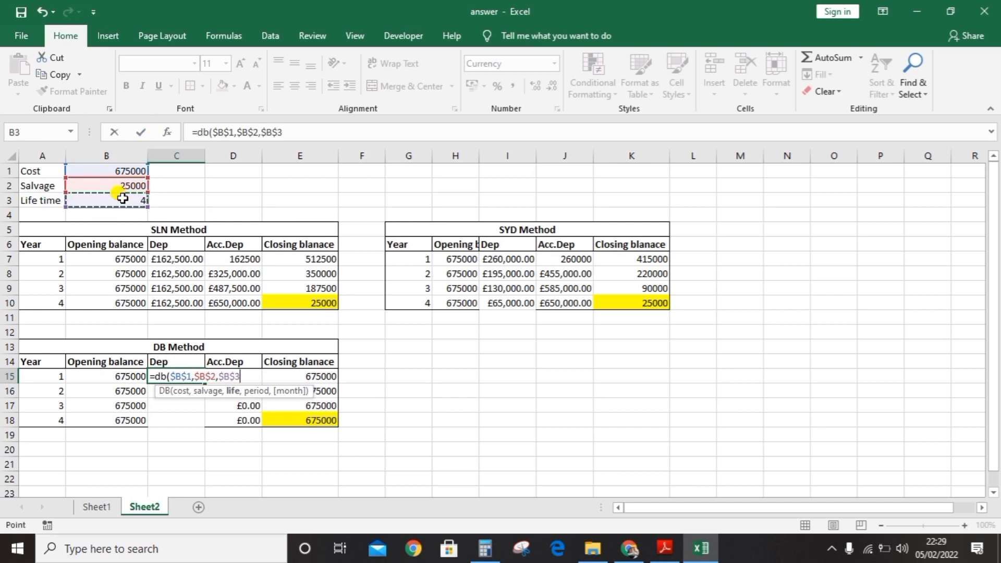
text(,)
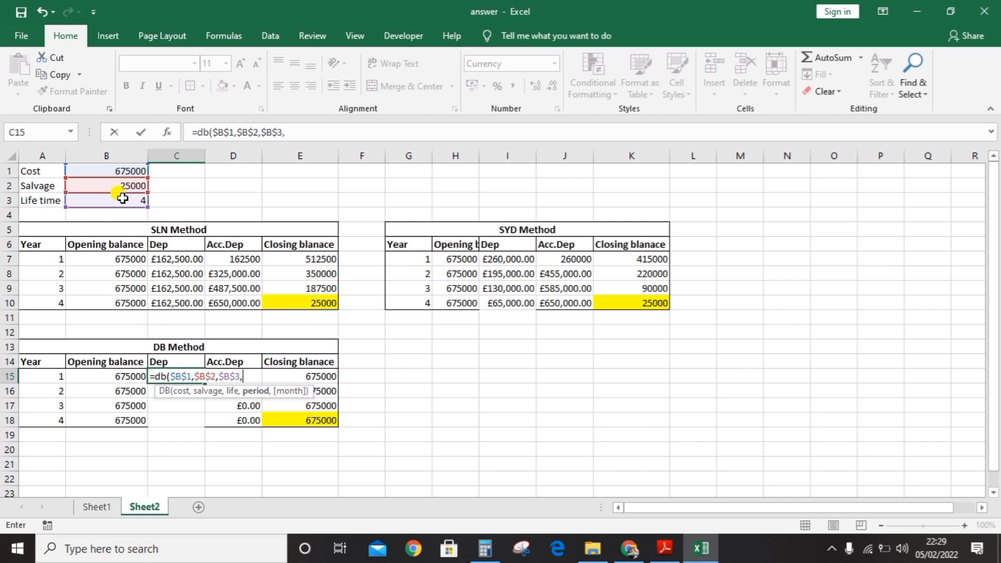
click(55, 376)
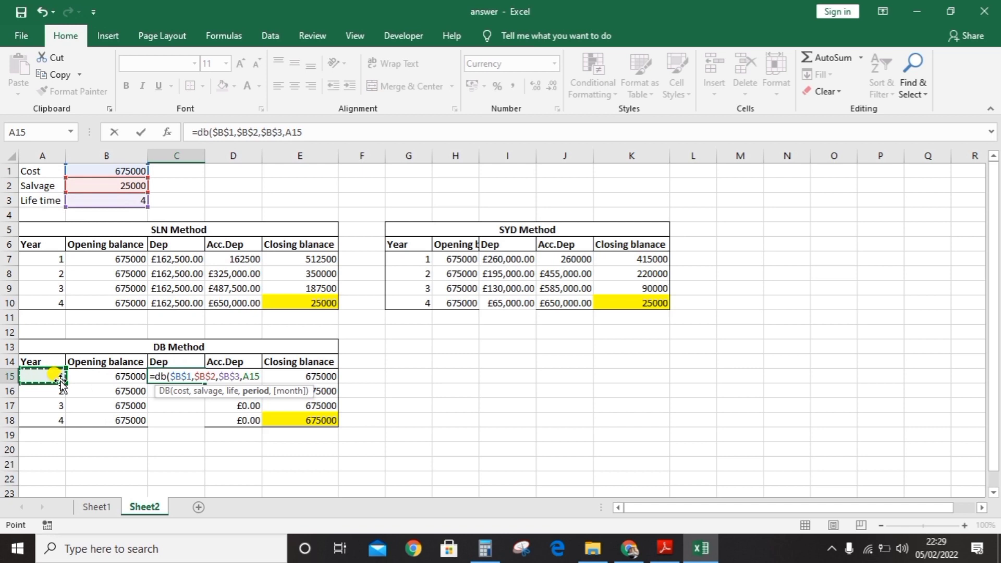
text())
key(Return)
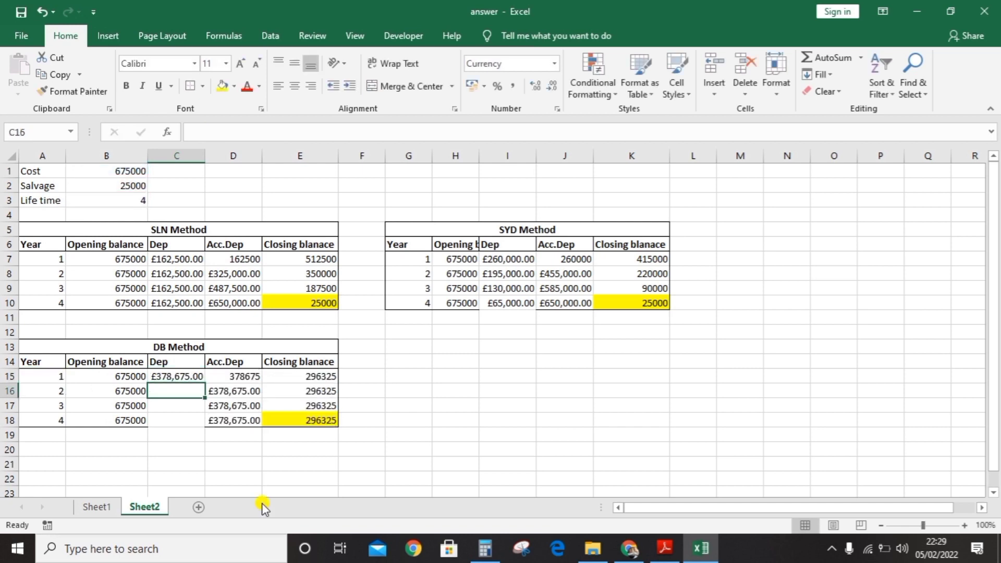
Fill the DB formula from C15 down to C18, and apply the comma number style to the final closing balance in E18.
click(196, 375)
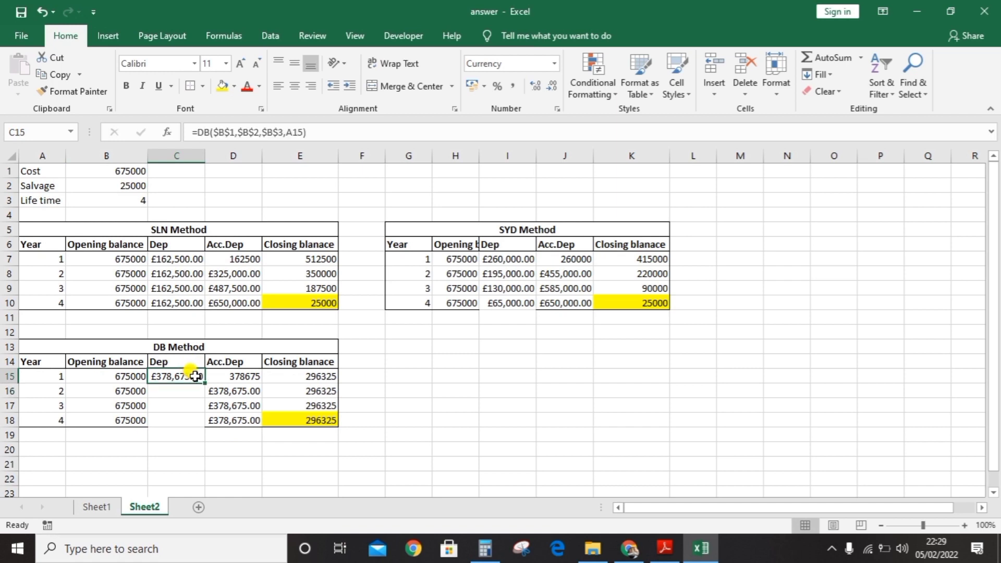
drag(204, 384, 197, 425)
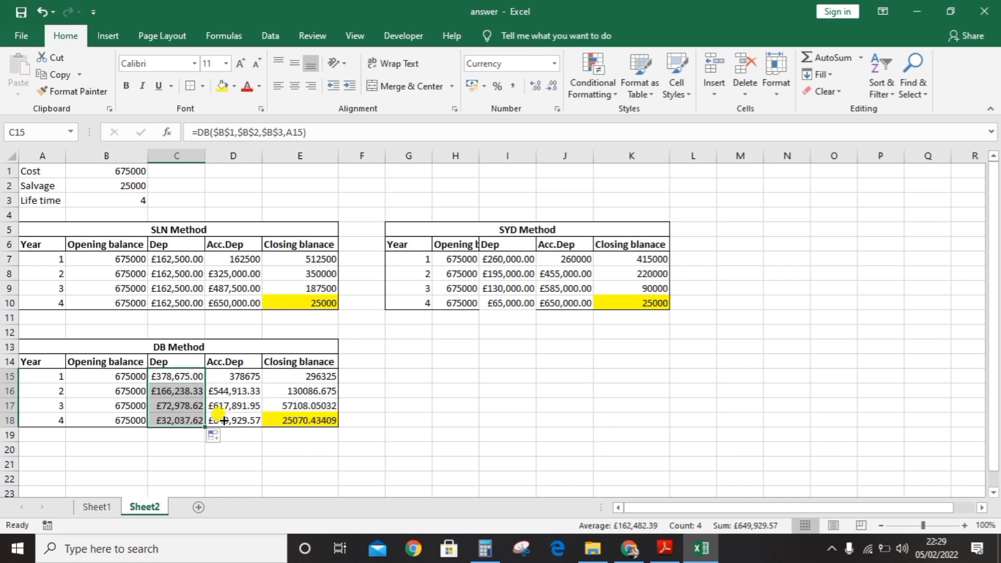
click(307, 419)
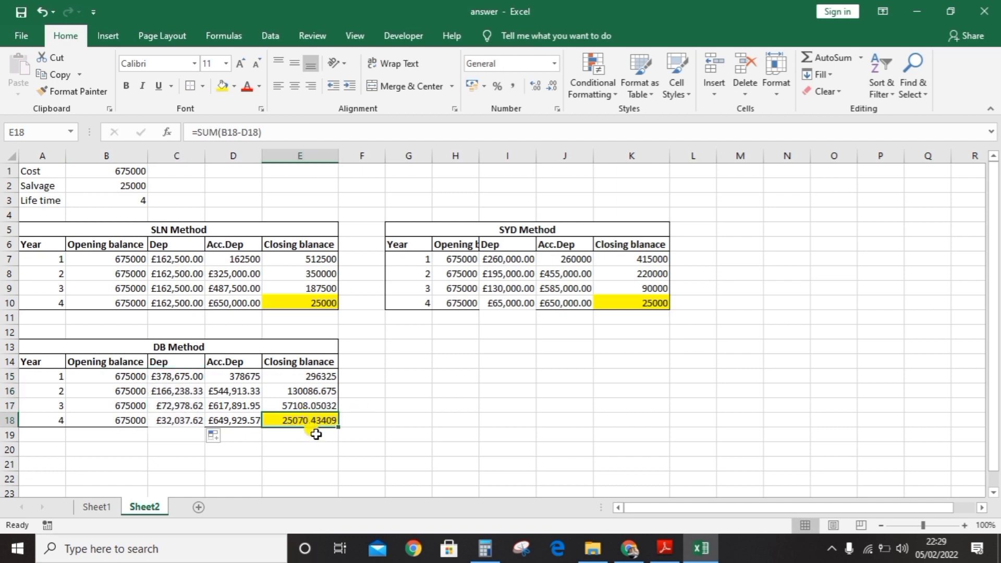
click(511, 87)
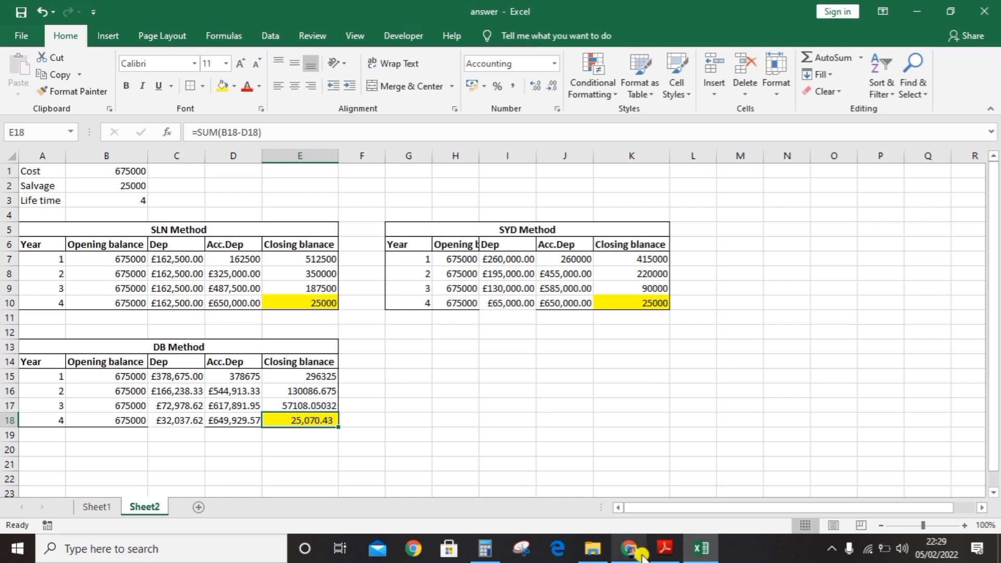
Check the question's required methods in the exam PDF in Adobe Reader, and bold the asset inputs A1:B3 in Excel.
click(663, 548)
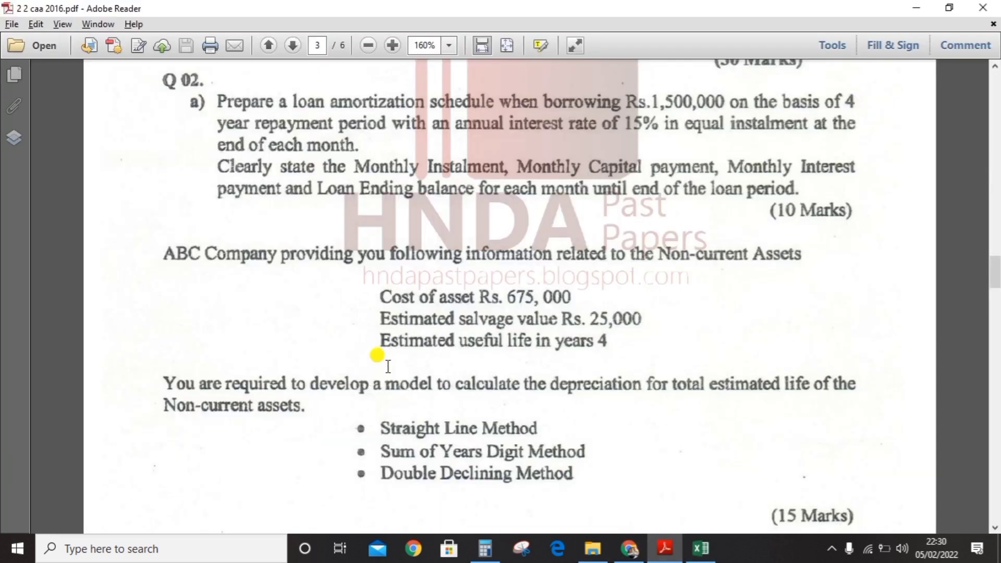
key(alt+Tab)
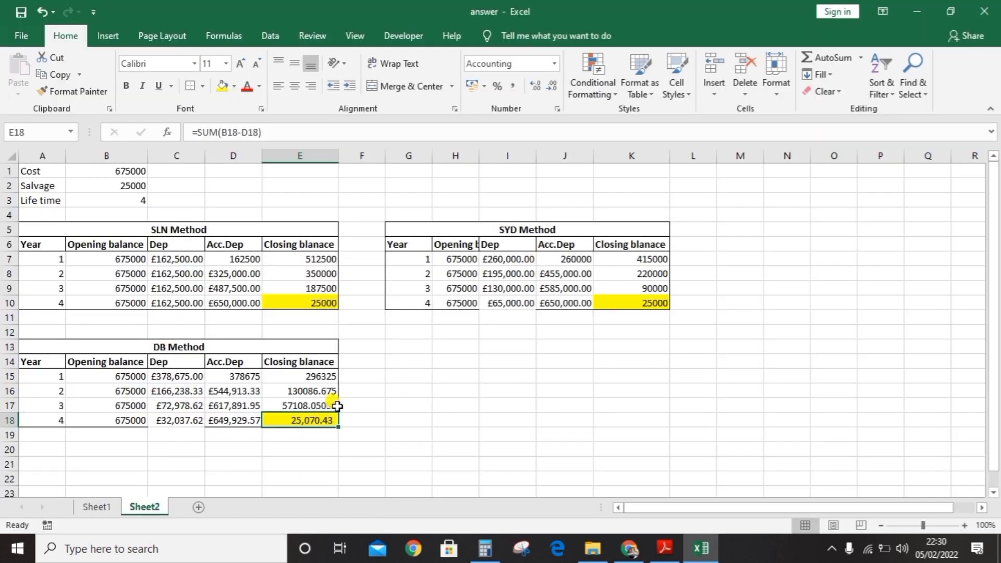
drag(40, 171, 135, 194)
key(ctrl+b)
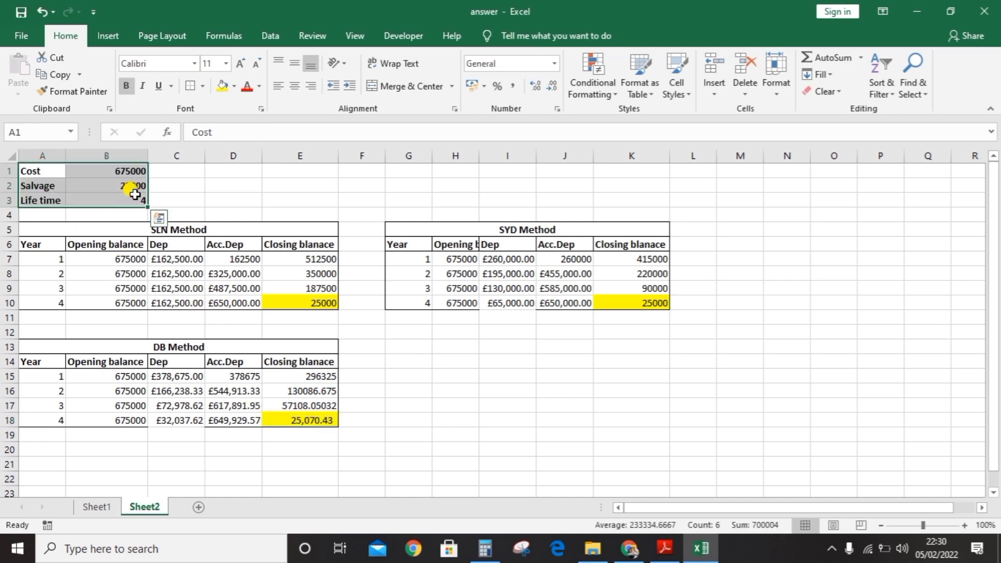